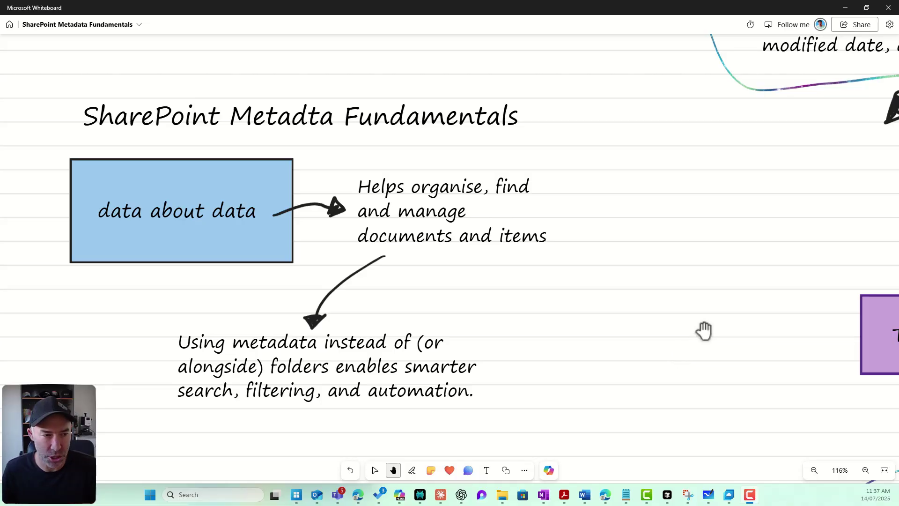
Examine the Types of Metadata in SharePoint diagram, covering its default, custom and managed metadata notes
scroll(744, 299, down, 2)
drag(763, 279, 199, 244)
scroll(303, 237, down, 3)
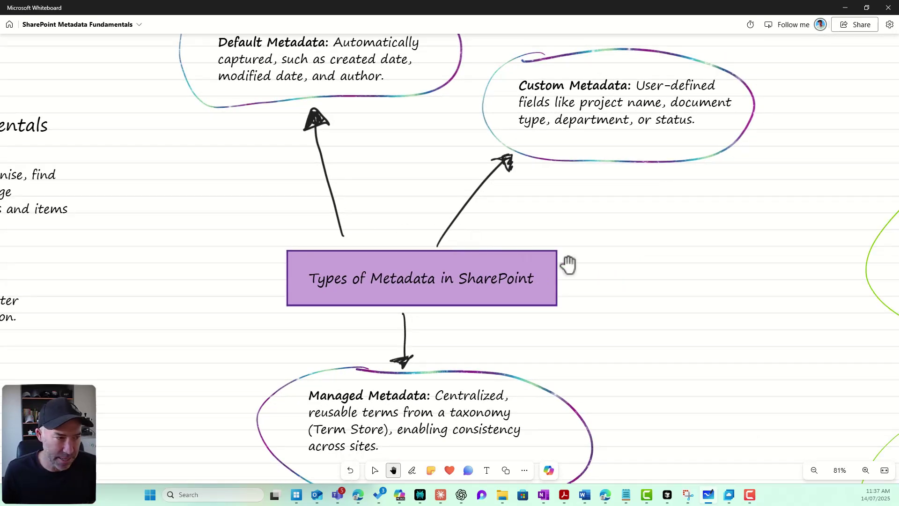
drag(697, 271, 754, 370)
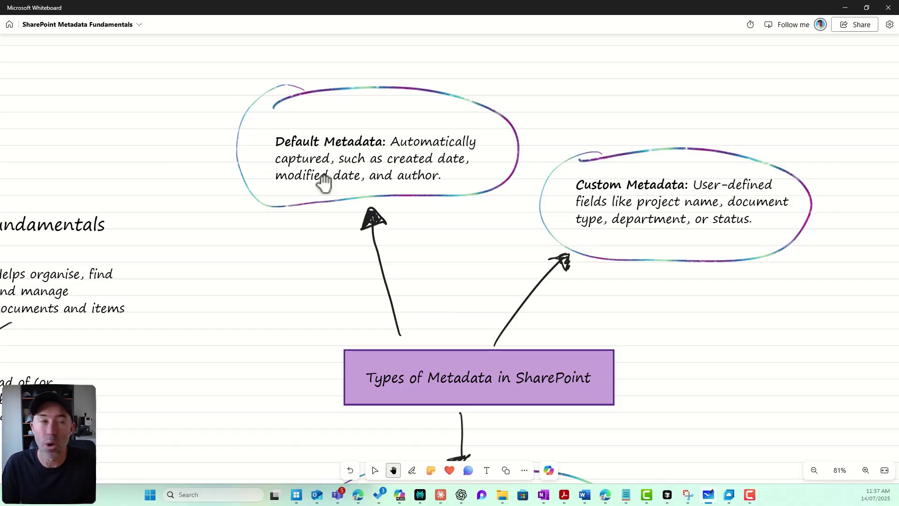
drag(724, 355, 545, 336)
scroll(543, 329, up, 3)
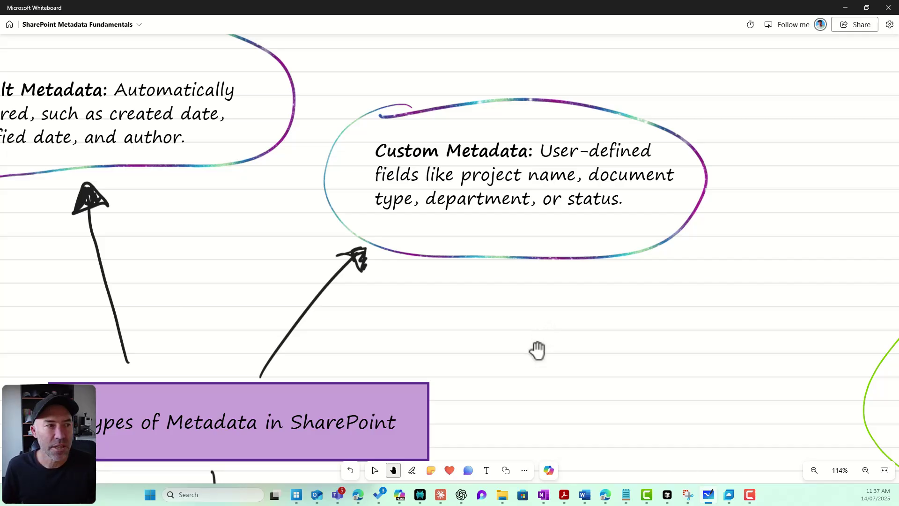
drag(534, 353, 698, 30)
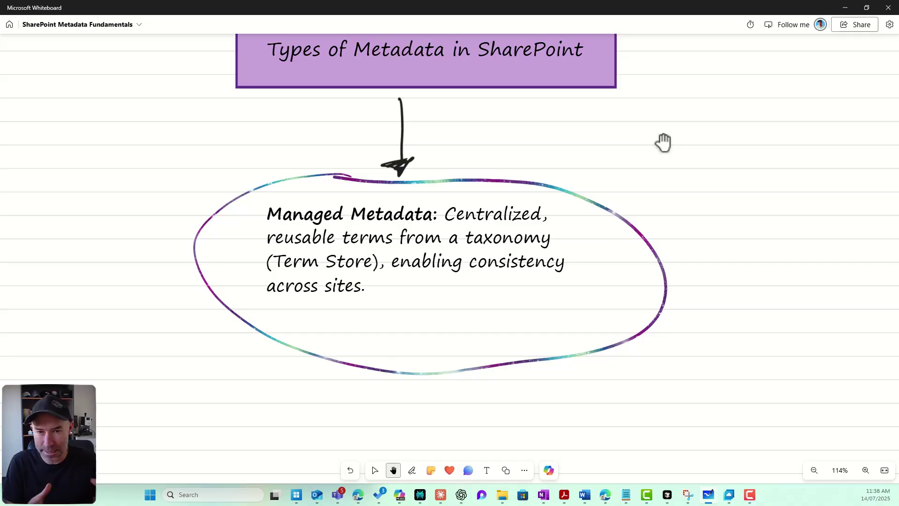
Read through the metadata benefits diagram, covering search, organization, consistency and automation
scroll(712, 183, down, 6)
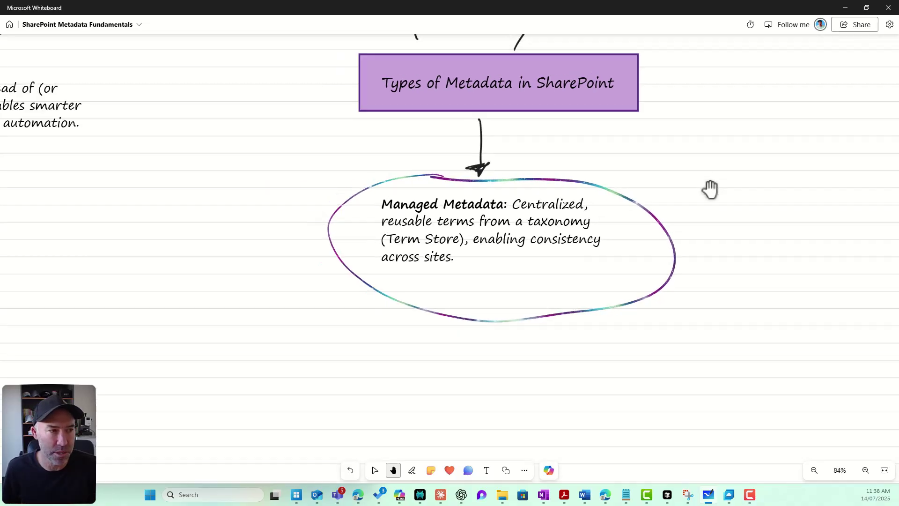
drag(731, 180, 76, 205)
scroll(321, 262, up, 3)
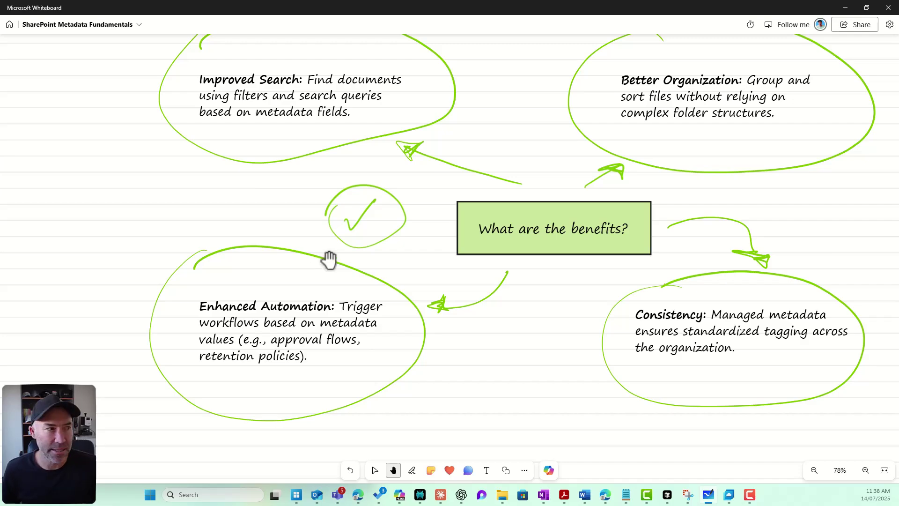
drag(763, 209, 550, 320)
scroll(550, 320, up, 5)
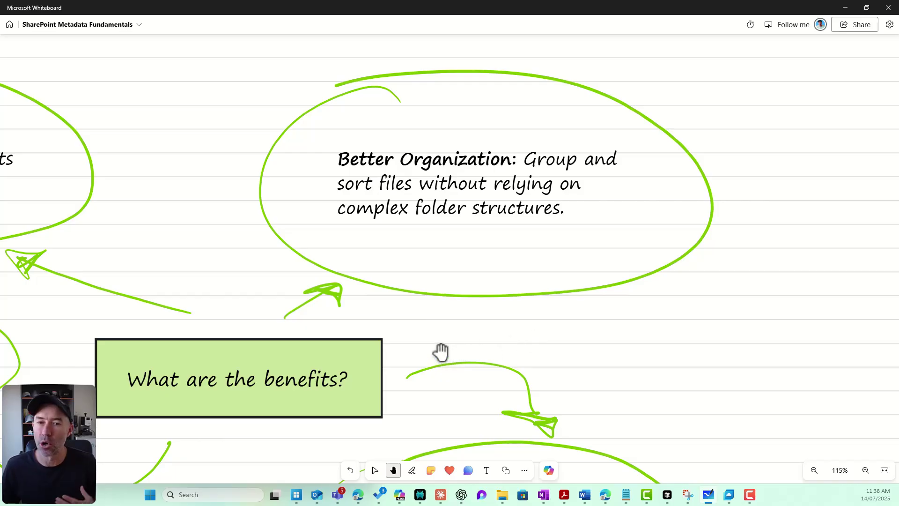
drag(440, 351, 558, 89)
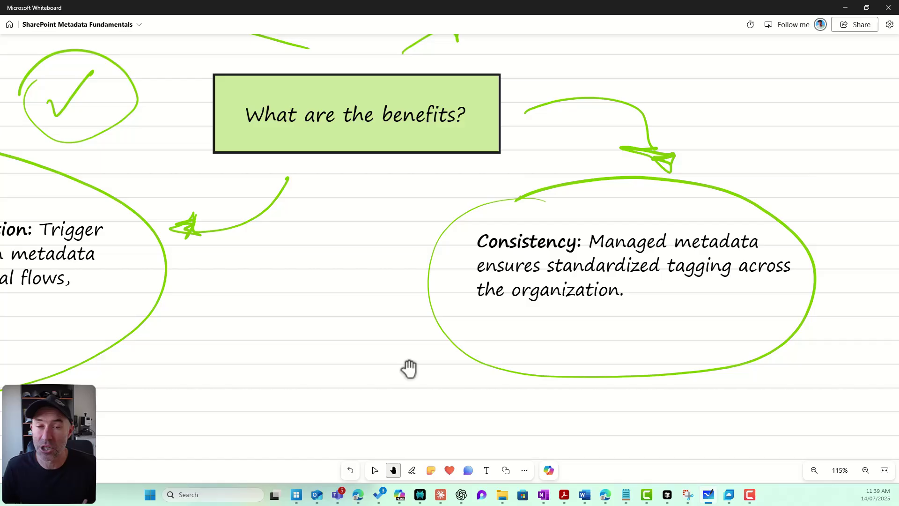
scroll(407, 367, down, 1)
scroll(409, 369, down, 1)
drag(351, 368, 754, 319)
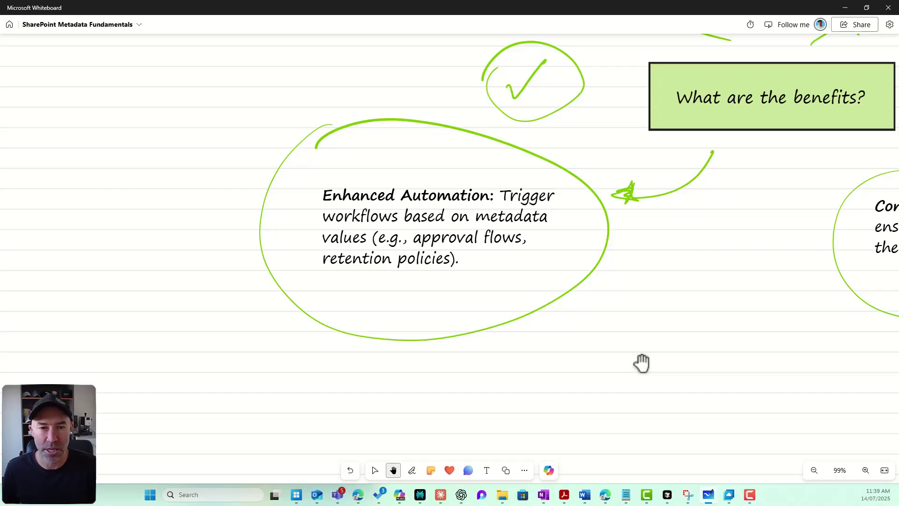
Examine the Best Practises diagram on the whiteboard, starting with the Keep it simple note
scroll(629, 357, down, 6)
drag(525, 420, 818, 85)
scroll(725, 274, down, 2)
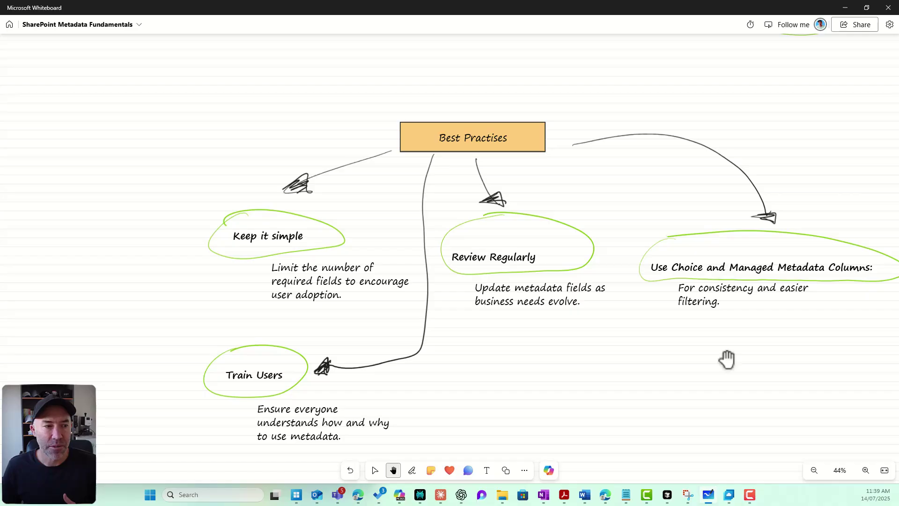
drag(722, 373, 783, 369)
scroll(450, 309, up, 2)
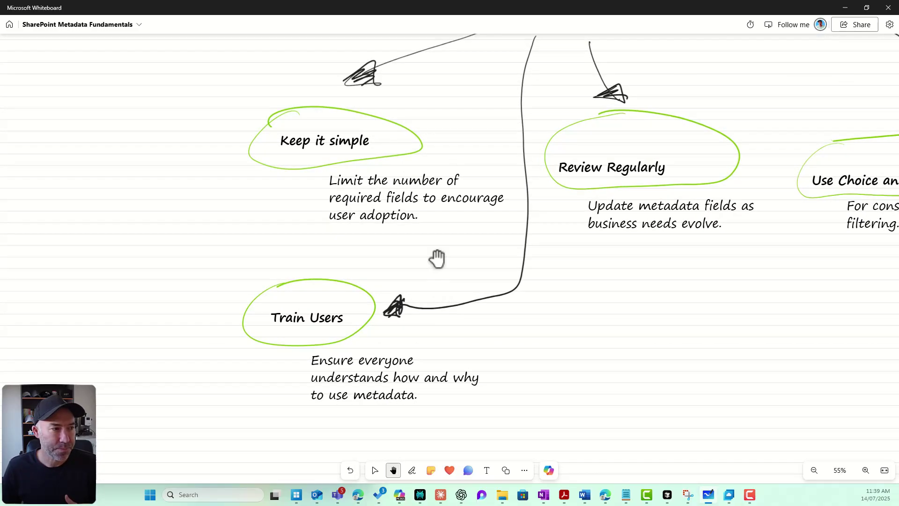
drag(437, 257, 459, 317)
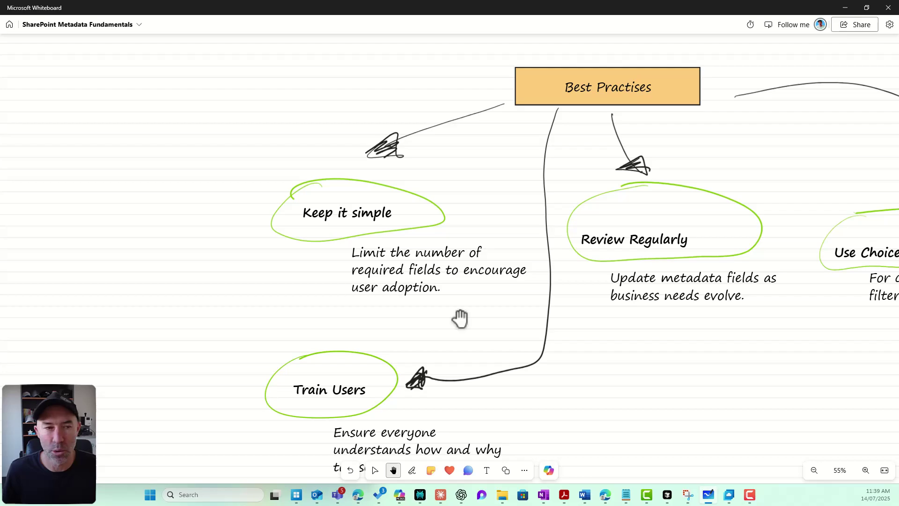
scroll(355, 315, up, 2)
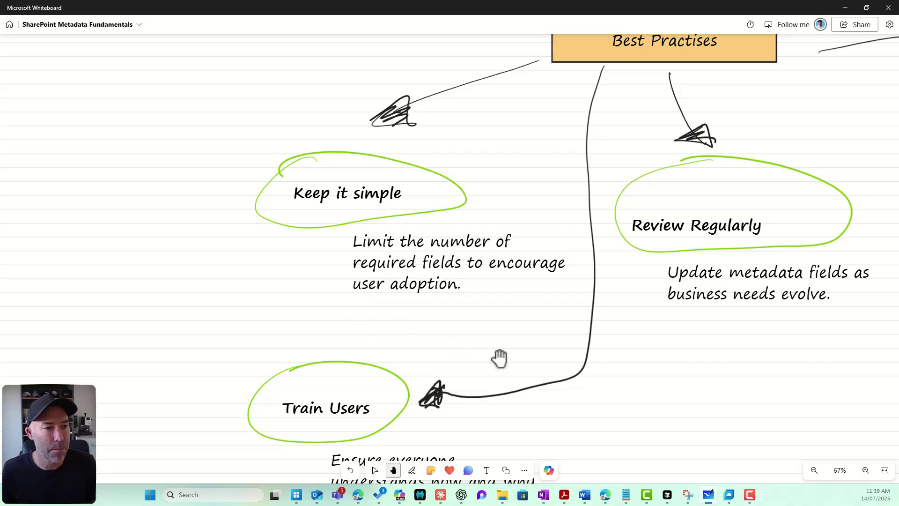
Read the remaining best-practice notes on regular reviews, choice and managed metadata columns, and user training
drag(741, 383, 431, 355)
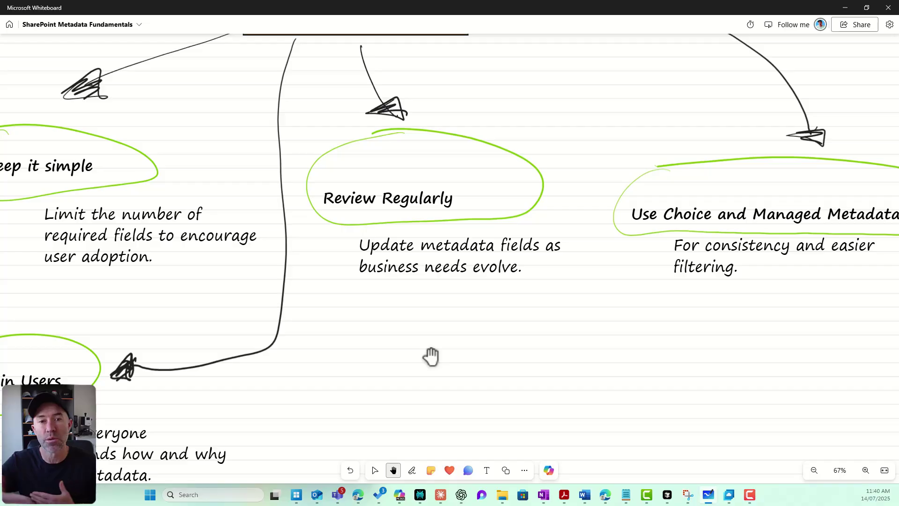
drag(696, 388, 363, 329)
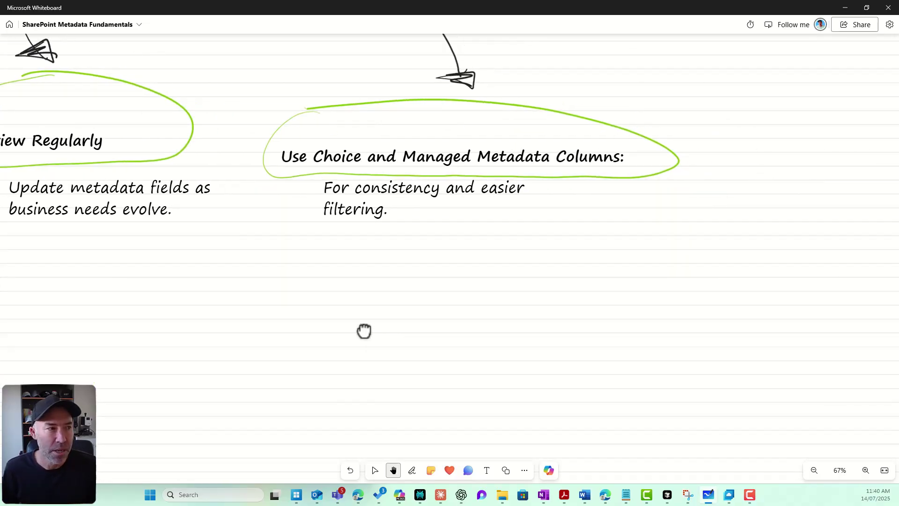
scroll(429, 385, up, 3)
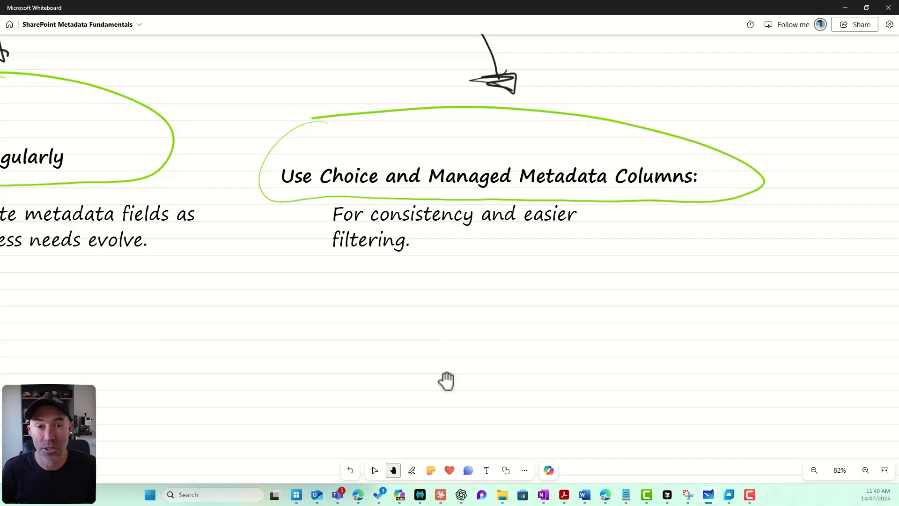
scroll(462, 395, down, 3)
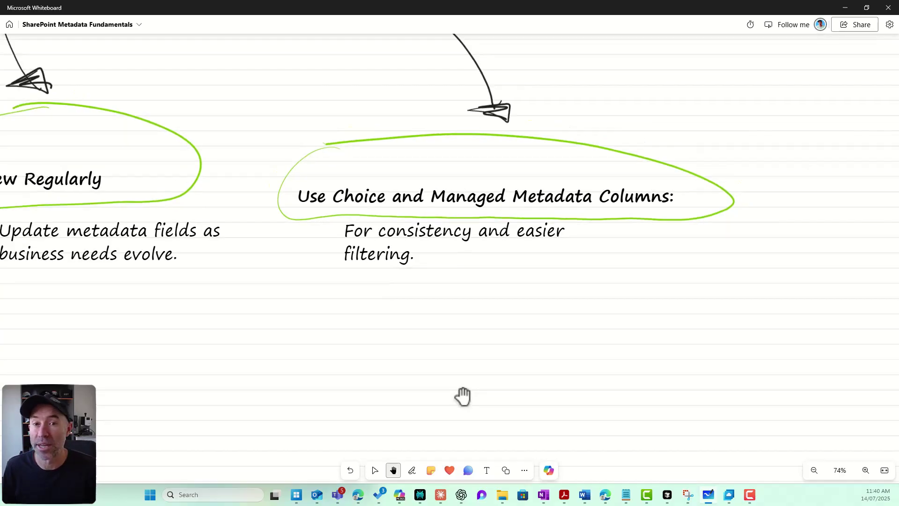
drag(387, 409, 747, 200)
drag(423, 297, 715, 349)
scroll(710, 353, up, 3)
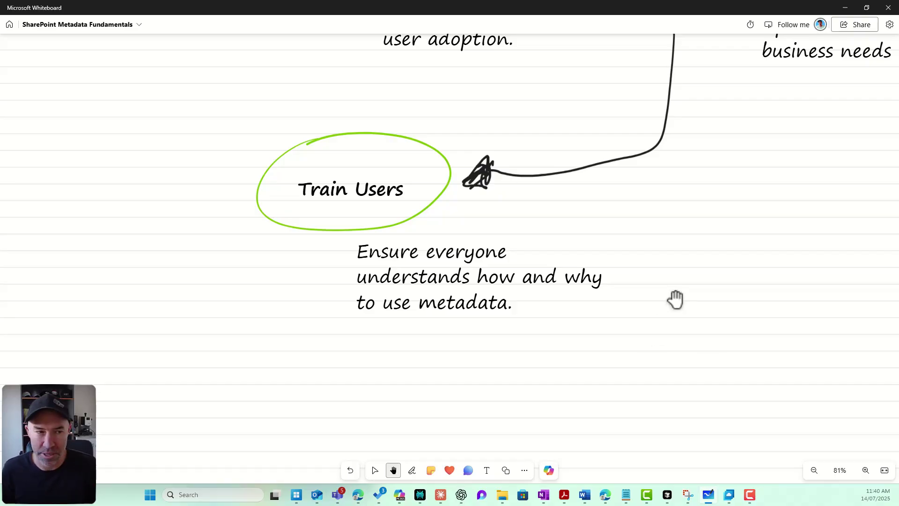
scroll(676, 297, down, 5)
drag(710, 220, 706, 351)
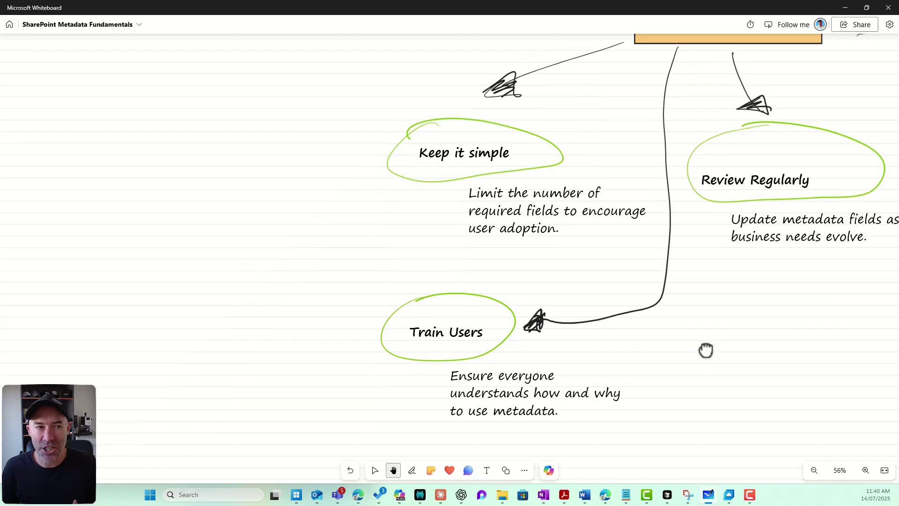
Switch from the whiteboard to the SharePoint Project Files library and look over the columns available for its view
click(846, 8)
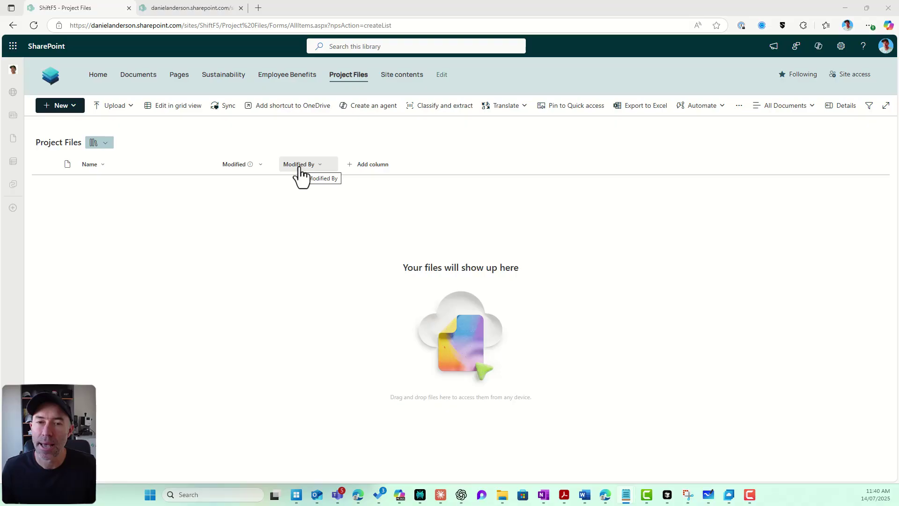
click(369, 166)
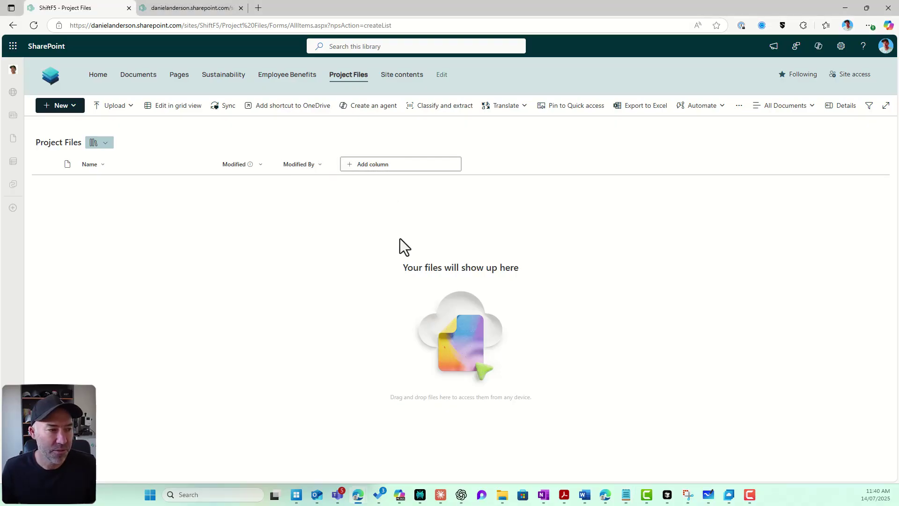
click(391, 334)
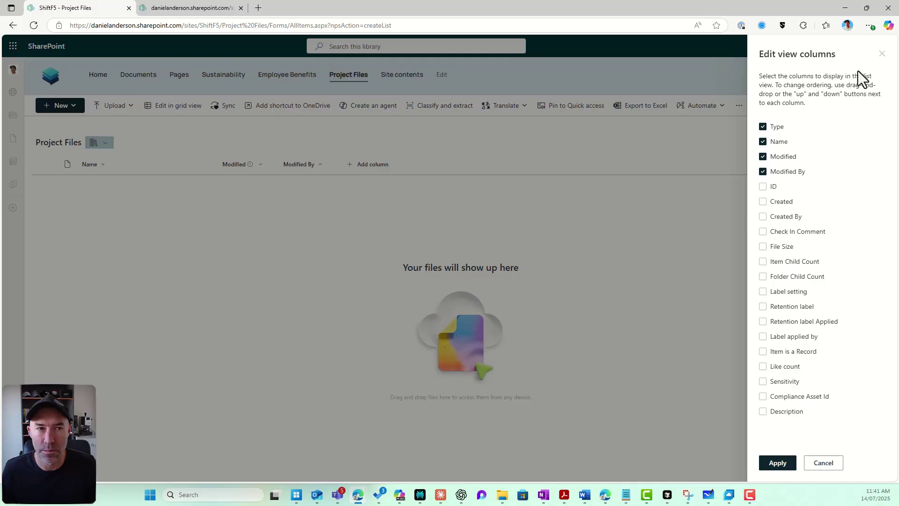
click(880, 54)
Show the Created and Created By columns in the Project Files view and widen the Modified By column
click(375, 166)
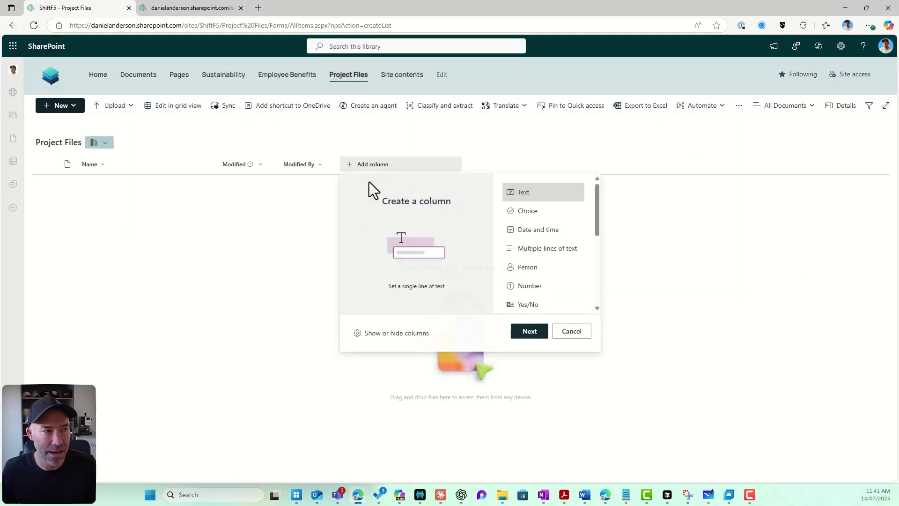
click(376, 335)
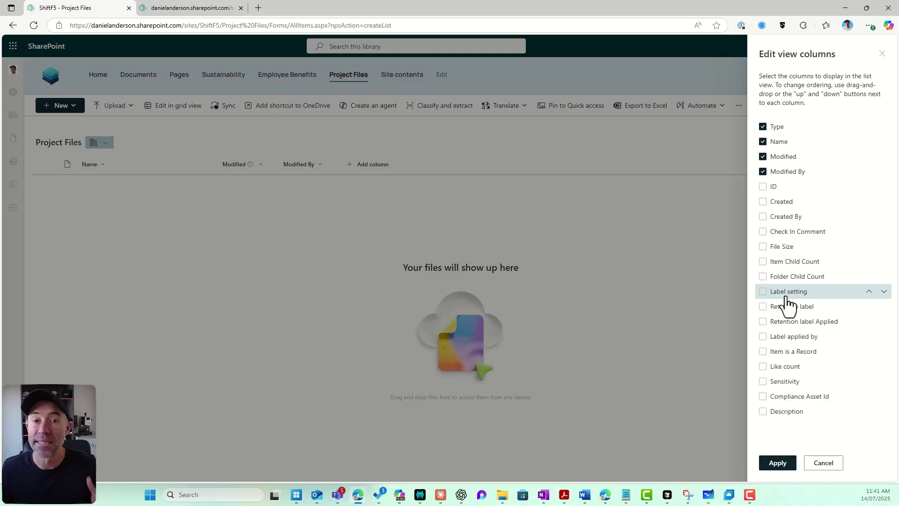
click(762, 202)
click(762, 216)
click(775, 464)
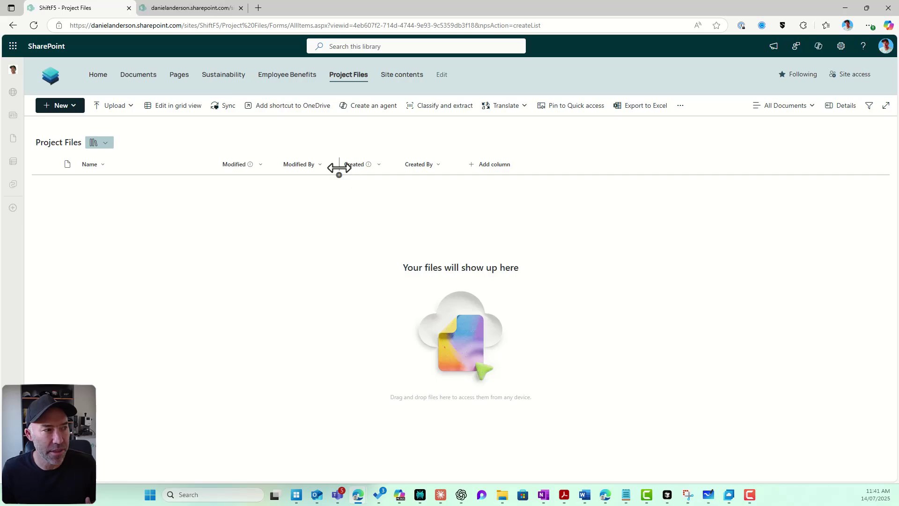
drag(339, 168, 372, 168)
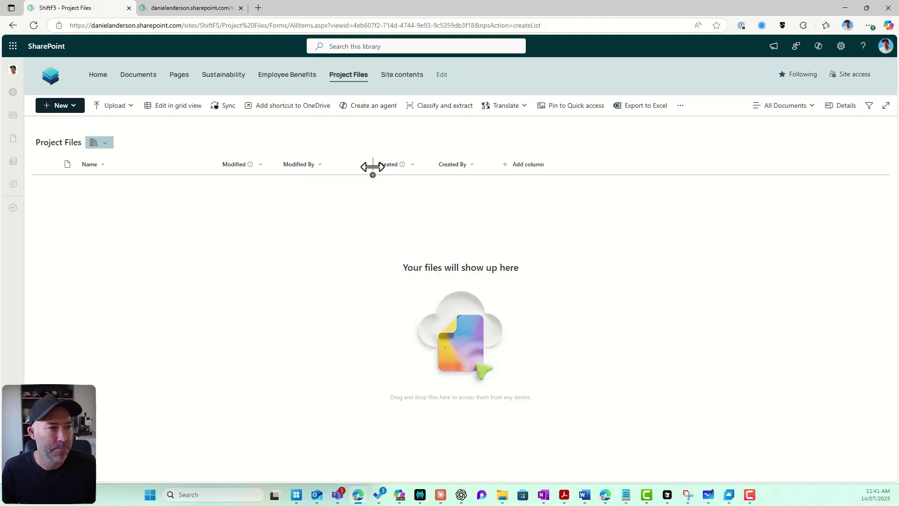
Create a date and time column named DueDate in the Project Files library
click(528, 168)
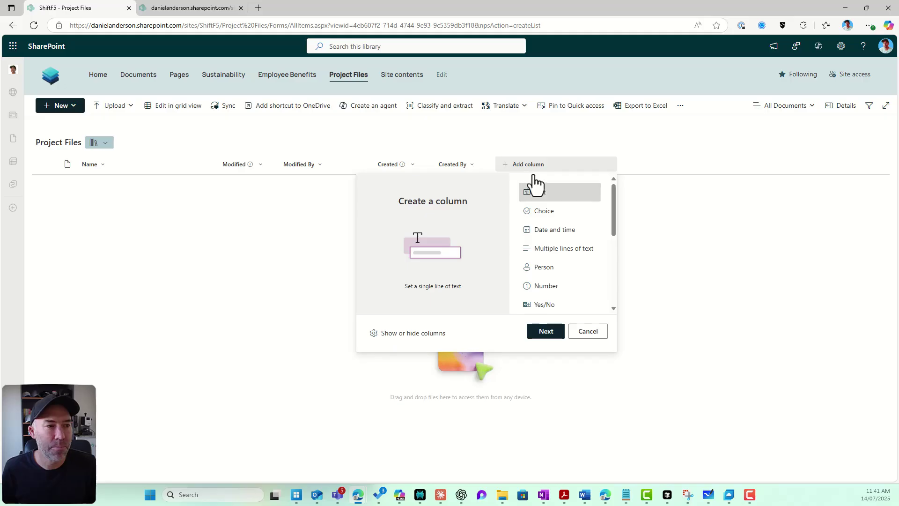
click(543, 236)
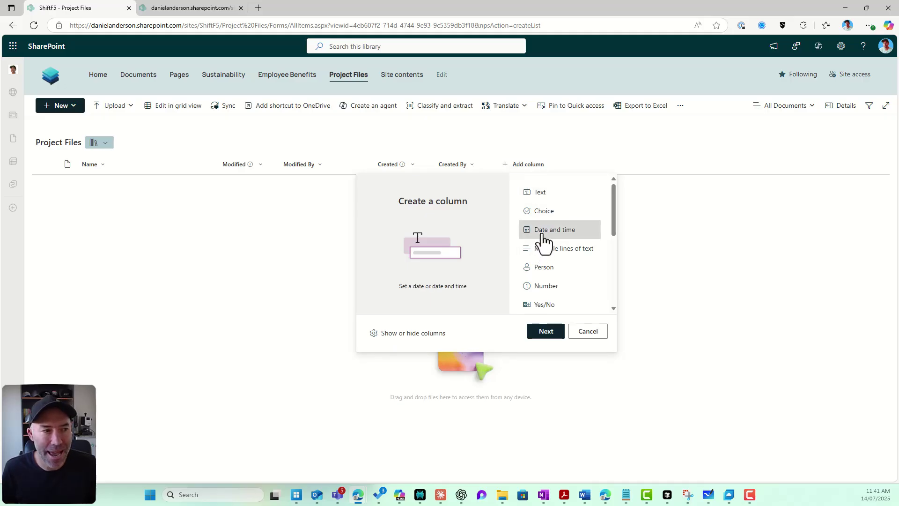
click(546, 332)
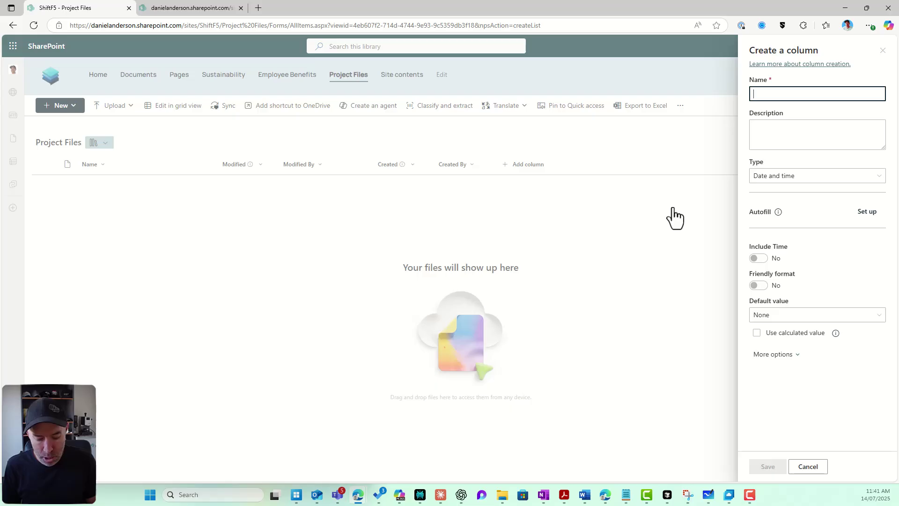
text(DueDate)
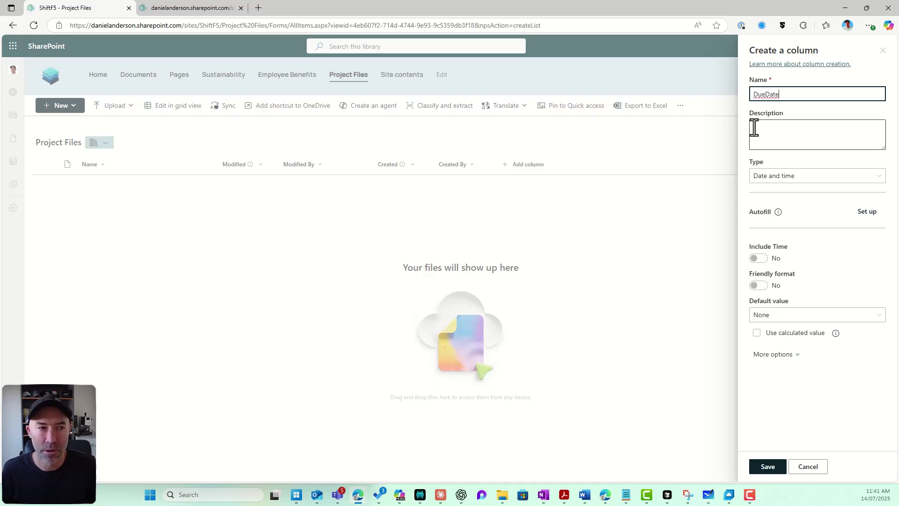
click(778, 359)
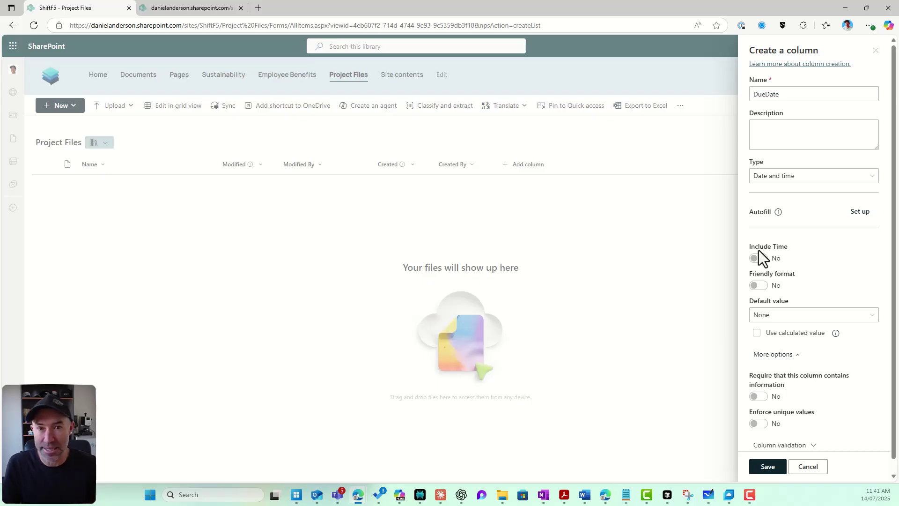
scroll(763, 257, down, 1)
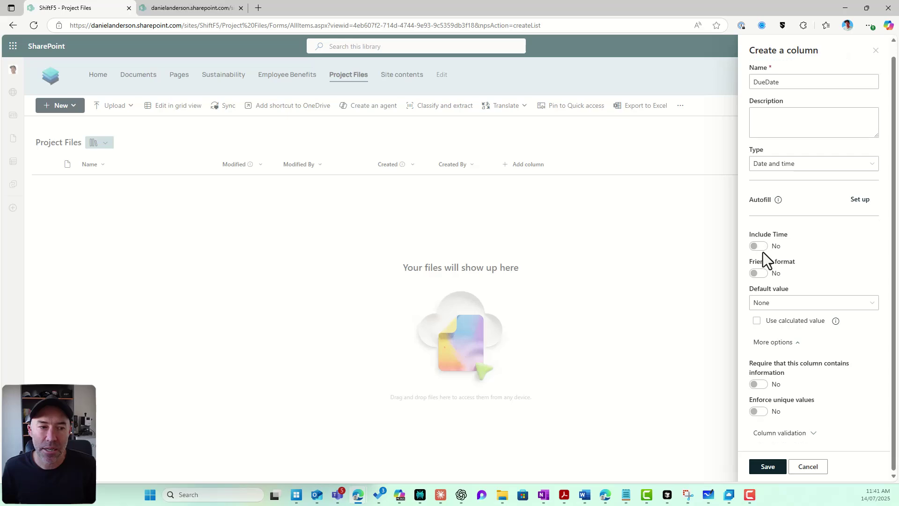
click(767, 466)
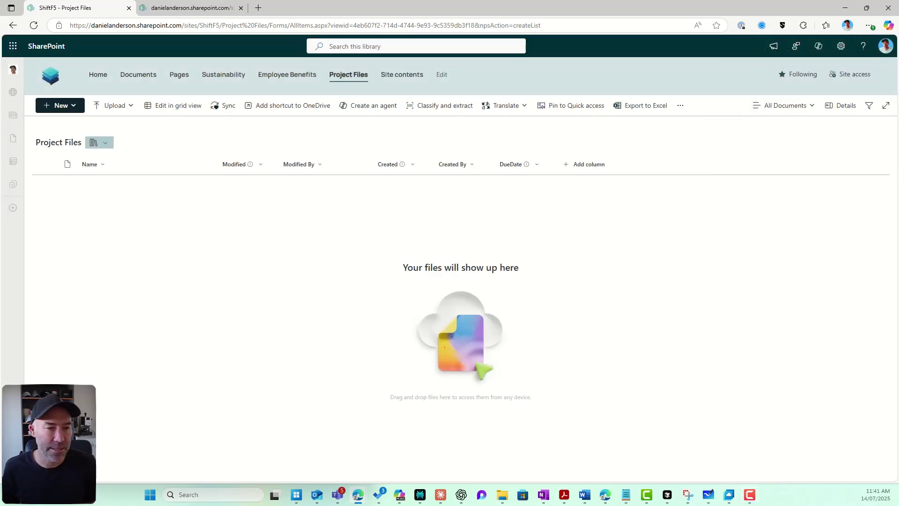
Start a new choice column in the Project Files library and name it Document Status
mouse_move(750, 495)
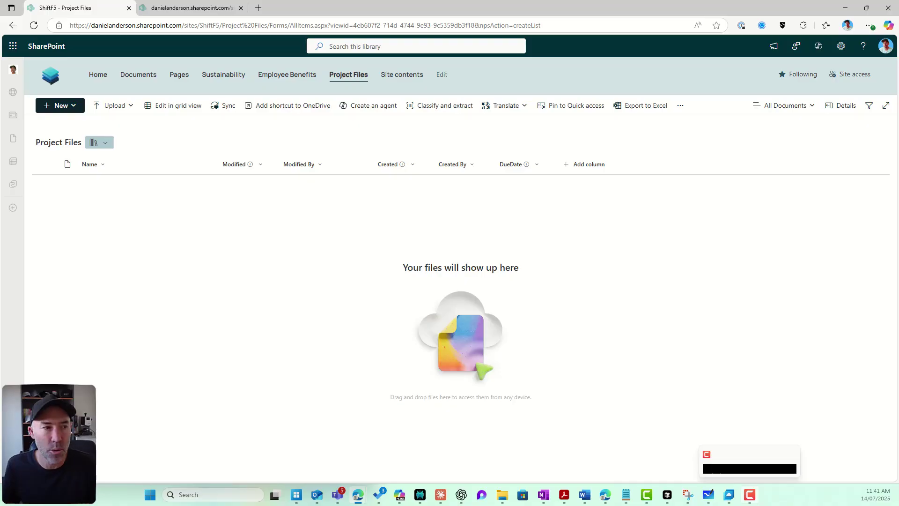
click(582, 166)
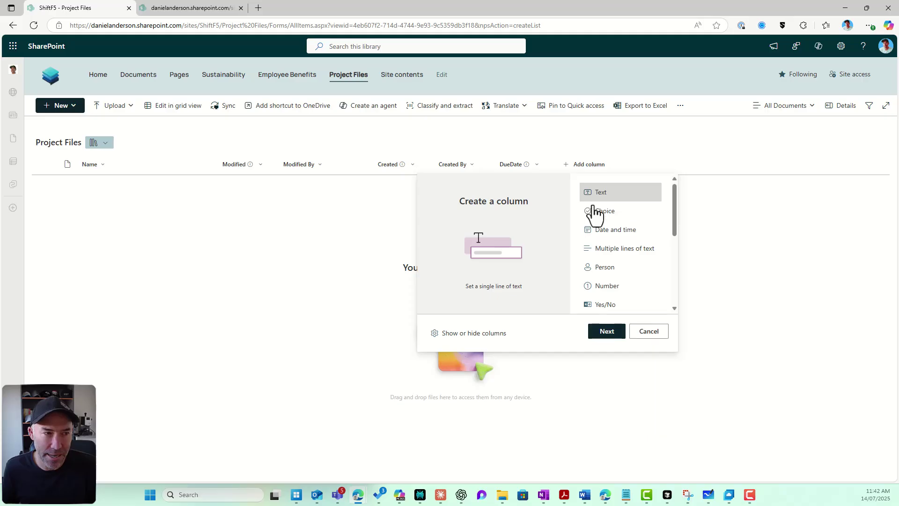
click(595, 211)
click(605, 332)
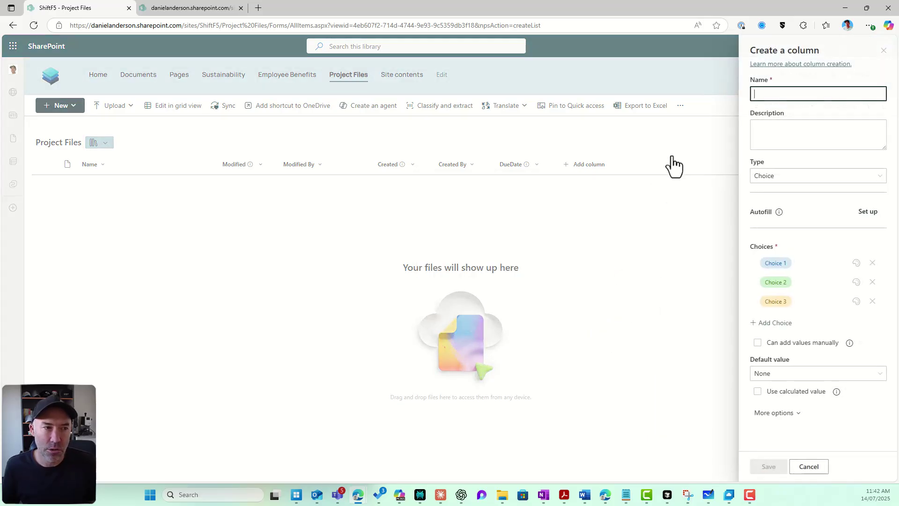
text(Docum)
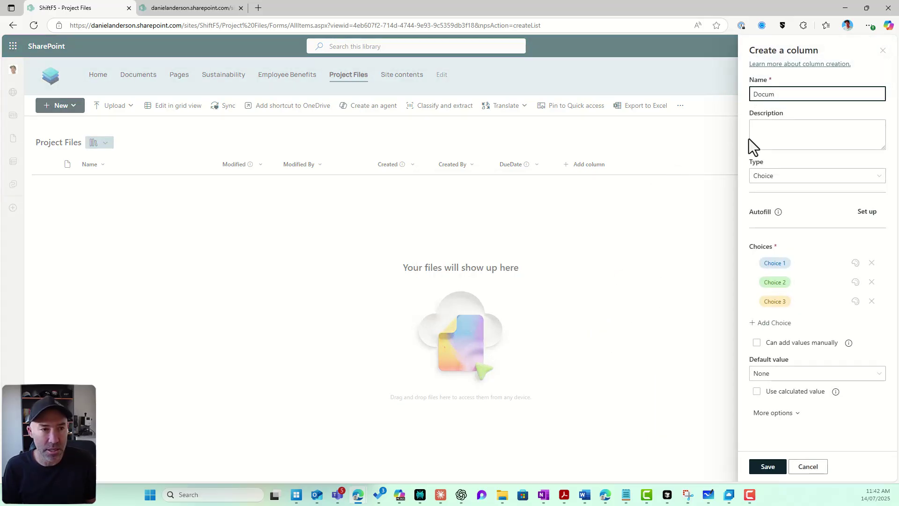
text(ent Status)
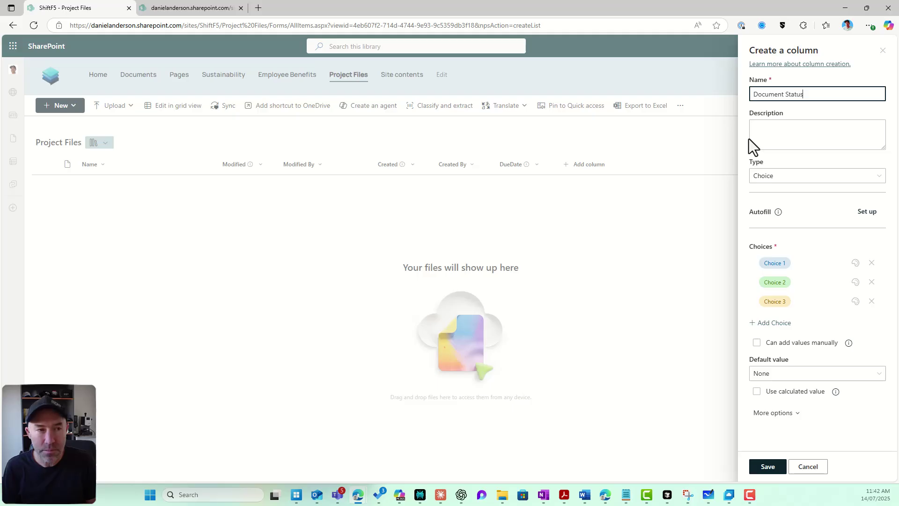
Define the Document Status choices as New, Approved and In Review, and save the column
click(799, 263)
text(Nes)
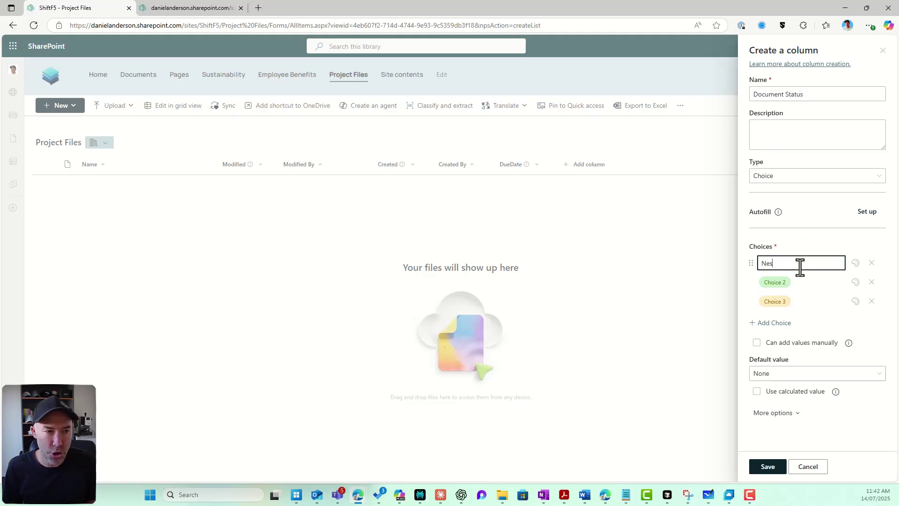
click(798, 279)
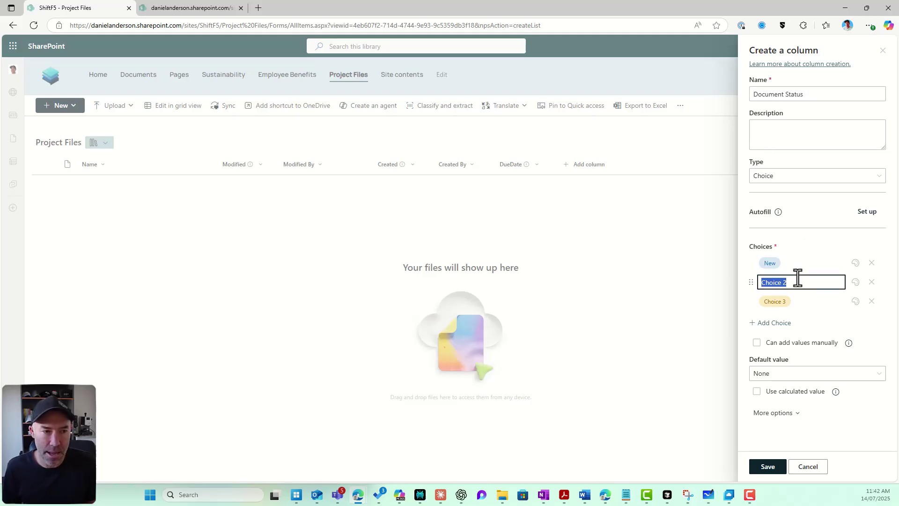
text(Approved)
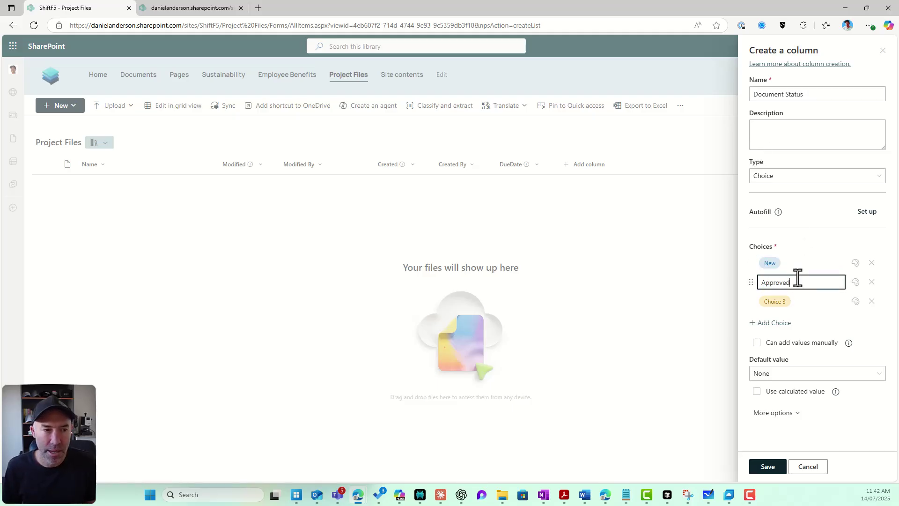
click(802, 302)
text(In Review)
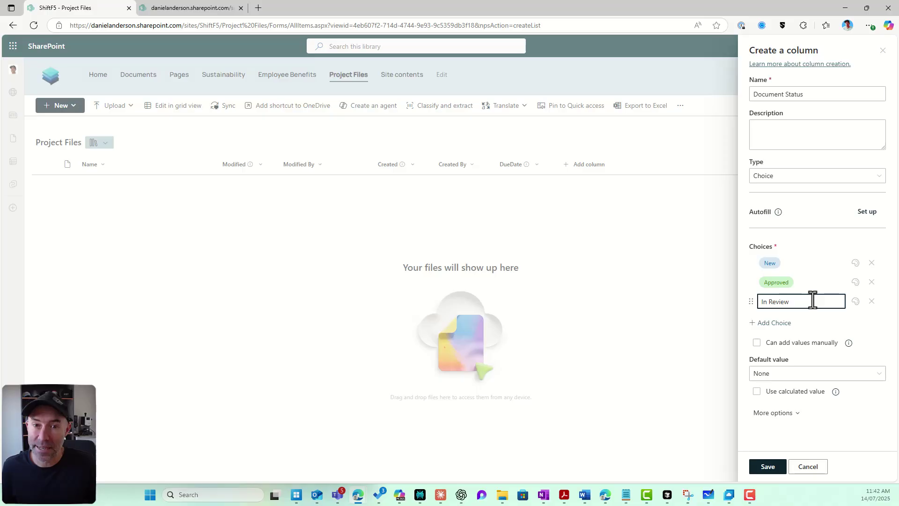
click(773, 468)
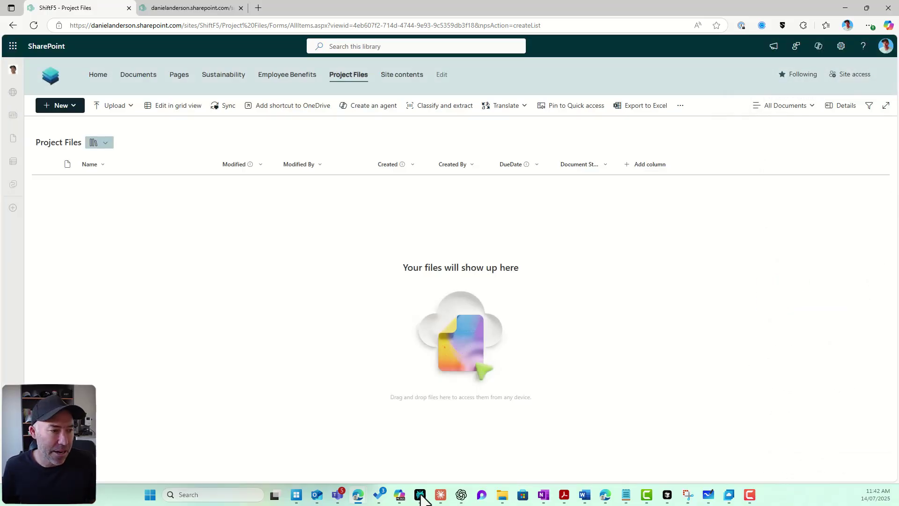
Upload Parts Requests September.xlsx from File Explorer into Project Files and widen the DueDate and Document Status columns
click(512, 496)
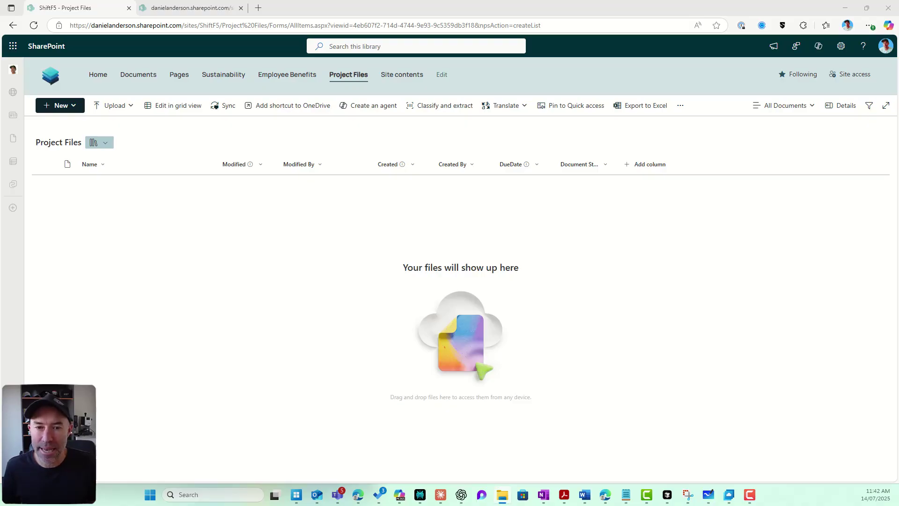
drag(731, 337, 302, 282)
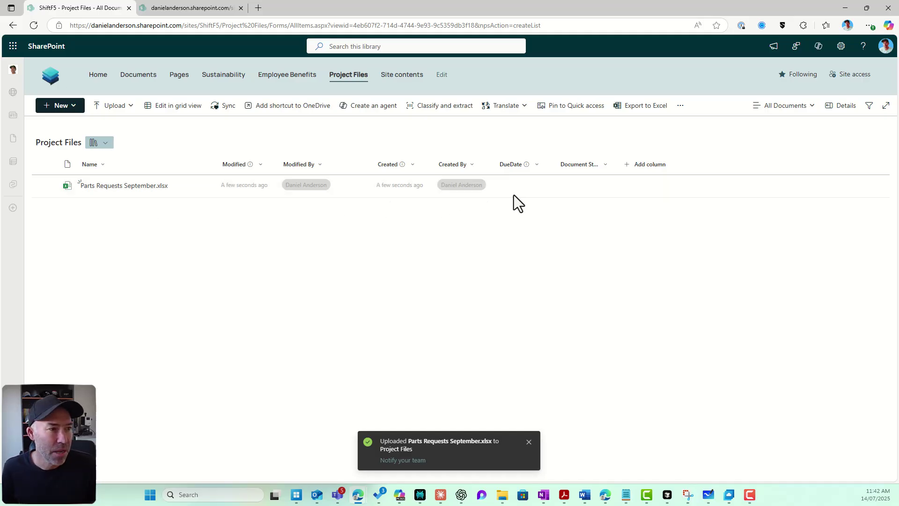
drag(556, 167, 576, 167)
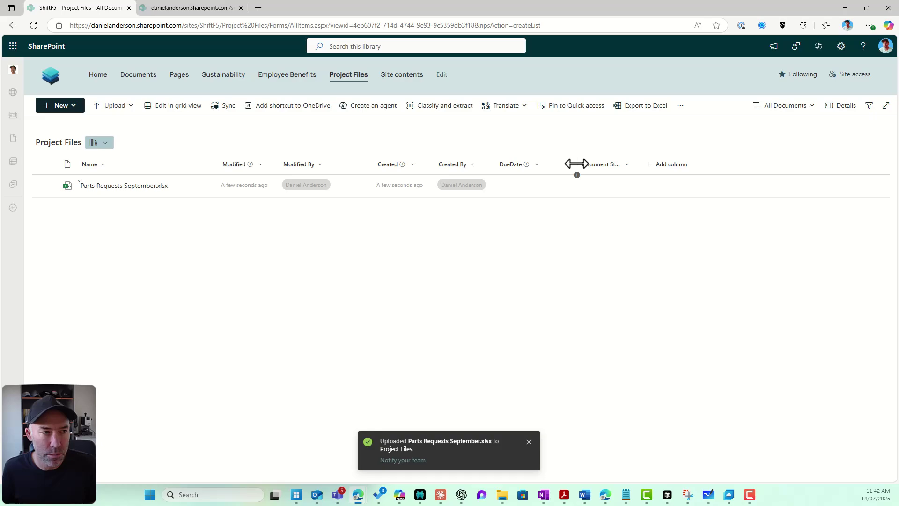
drag(634, 167, 668, 167)
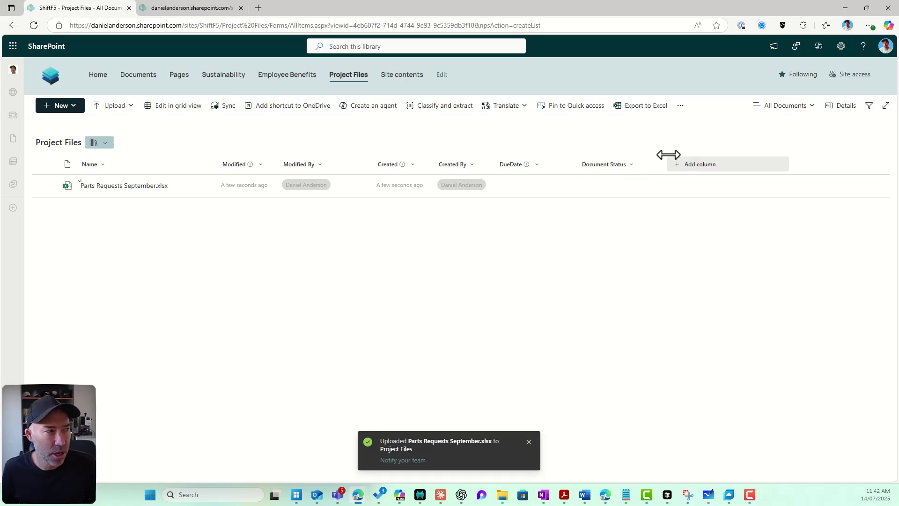
Set the Document Status of Parts Requests September.xlsx to New and its DueDate to 7/30/2025 in the file's details
click(50, 185)
click(861, 106)
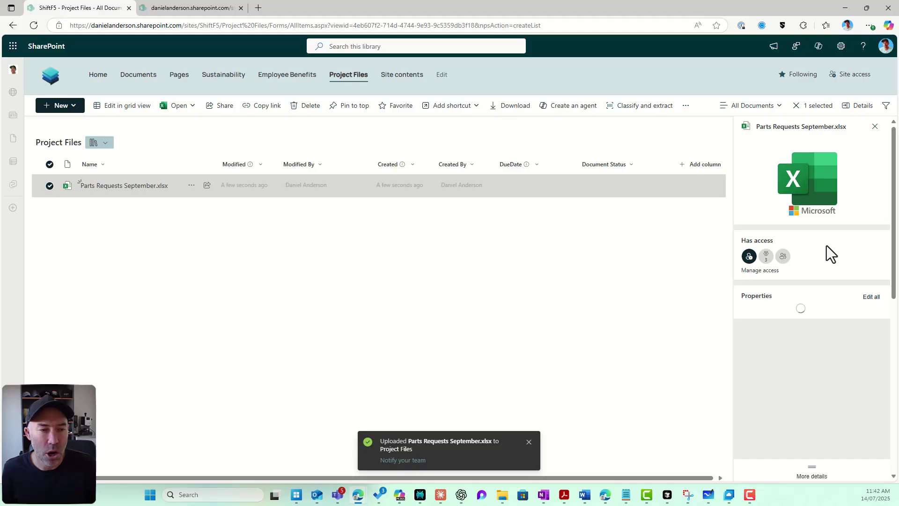
scroll(825, 248, down, 4)
click(782, 247)
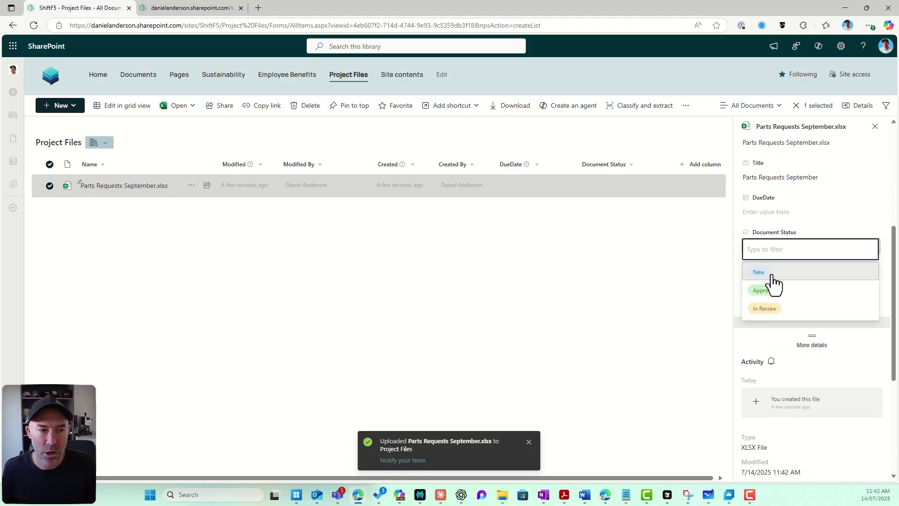
click(773, 272)
click(765, 214)
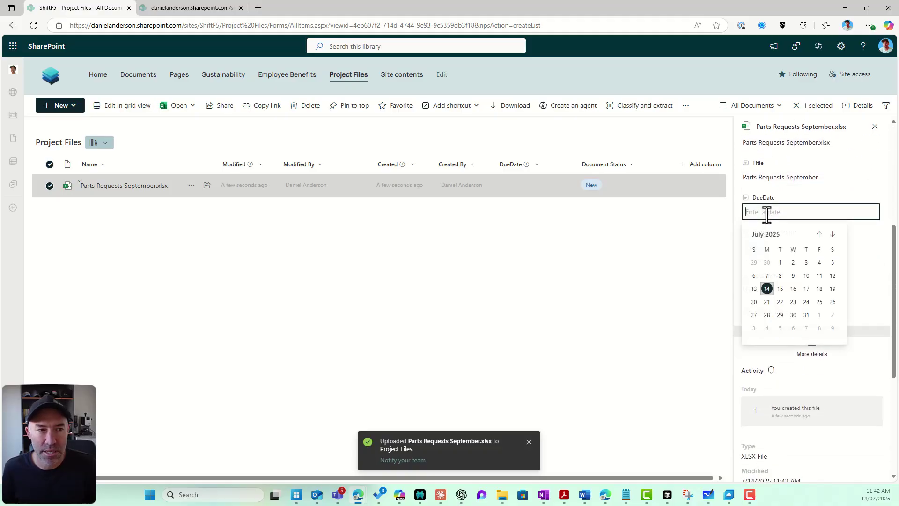
click(793, 316)
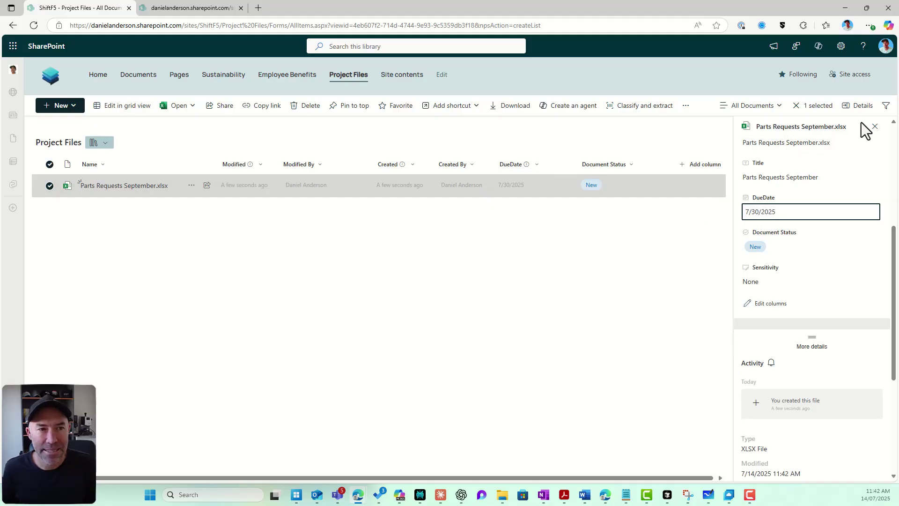
click(875, 126)
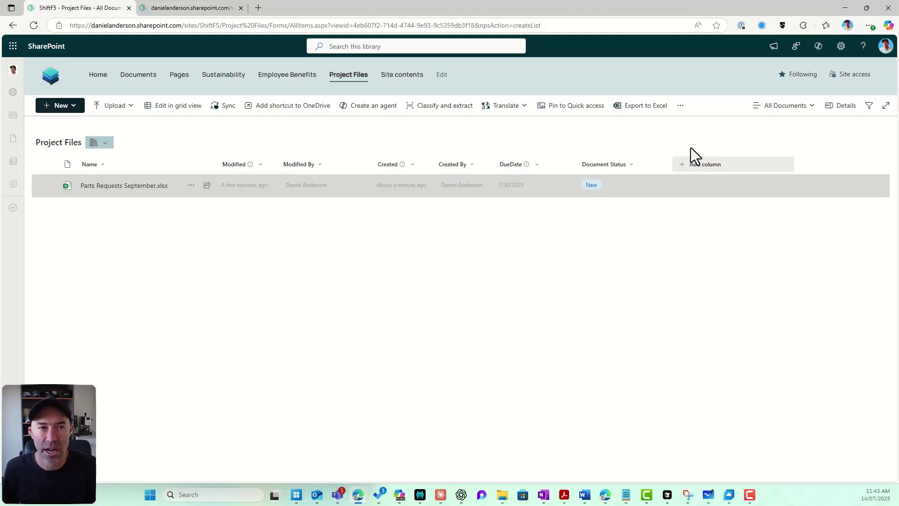
Go to the full site settings through the site information and open the site columns gallery
click(841, 46)
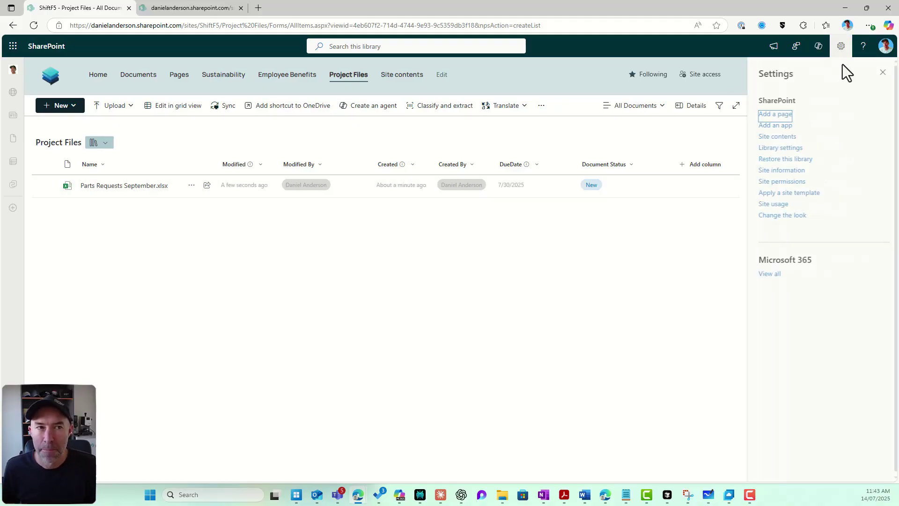
click(782, 171)
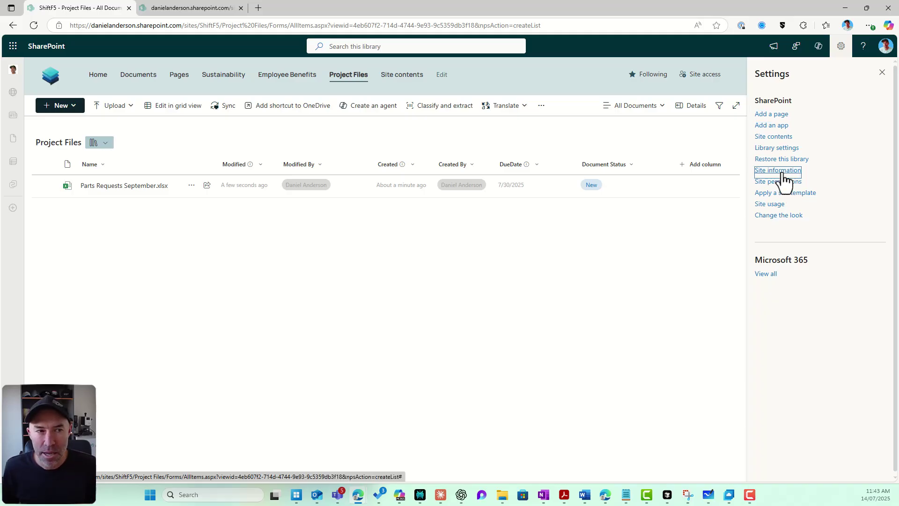
click(787, 294)
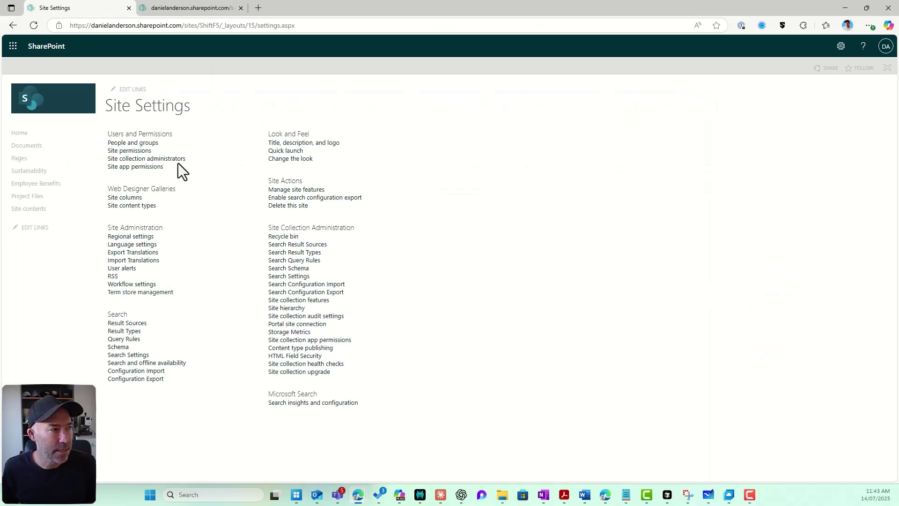
drag(108, 190, 169, 189)
click(132, 198)
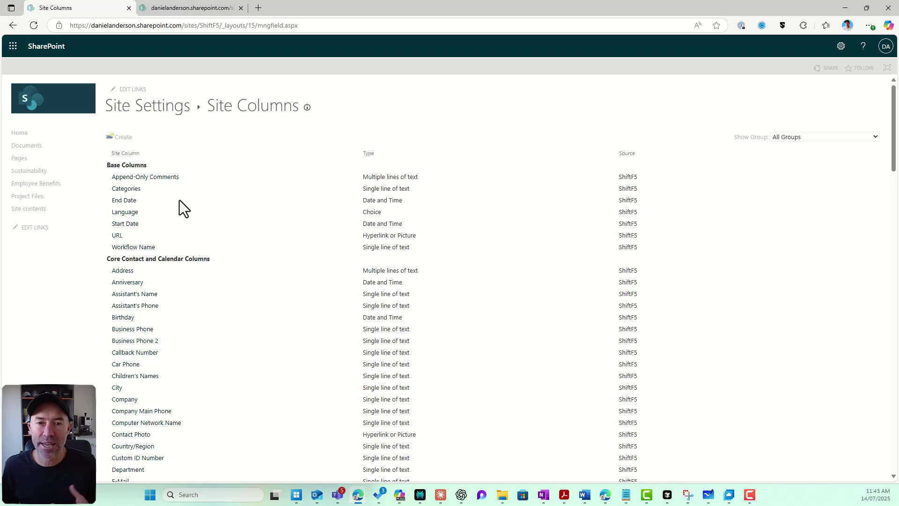
Start a new site column named ProjectDocumentStatus and make it a Choice column
click(122, 141)
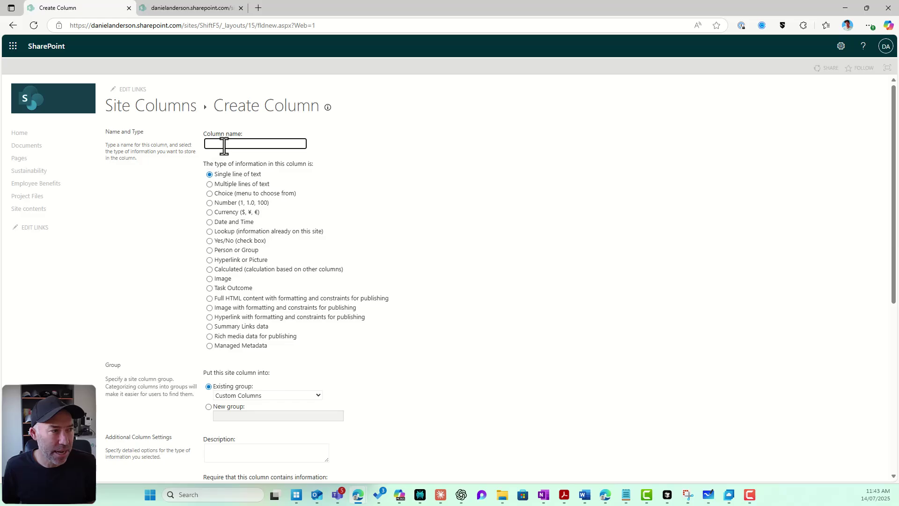
text(ProjectDocument)
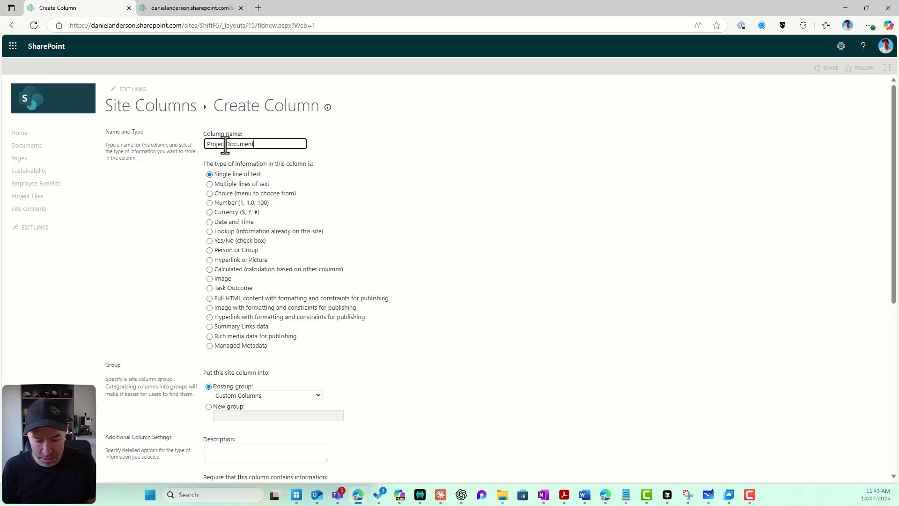
text(Status)
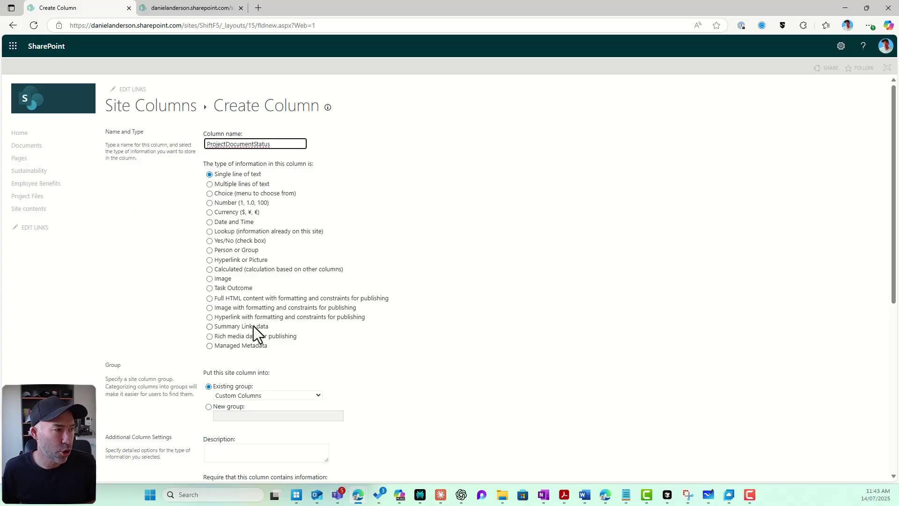
scroll(265, 282, down, 3)
scroll(243, 173, up, 3)
click(229, 194)
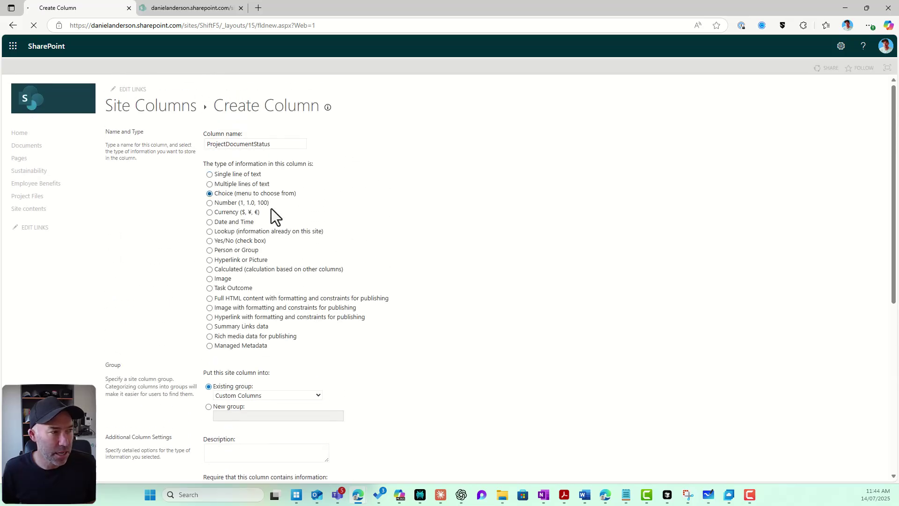
Replace the placeholder choices of the ProjectDocumentStatus column with Draft, Approved and In Review, each on its own line
scroll(346, 260, down, 4)
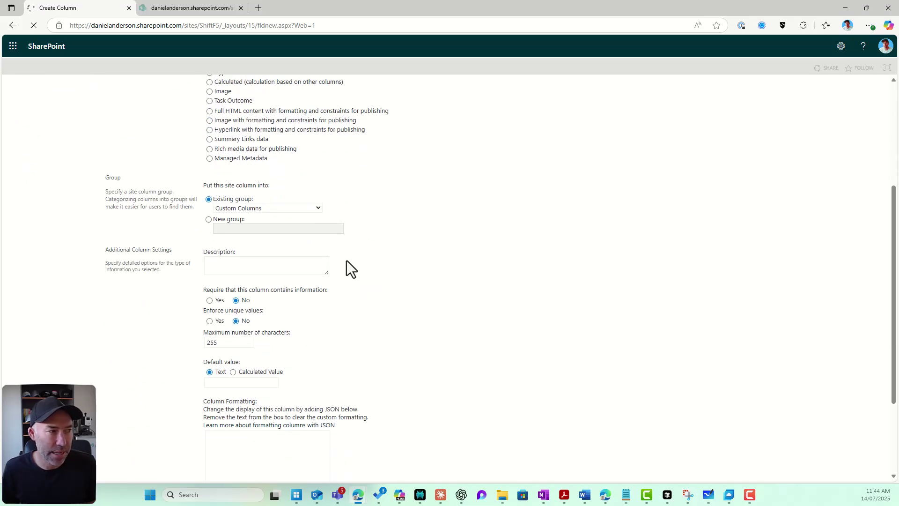
scroll(270, 249, down, 5)
drag(252, 312, 214, 291)
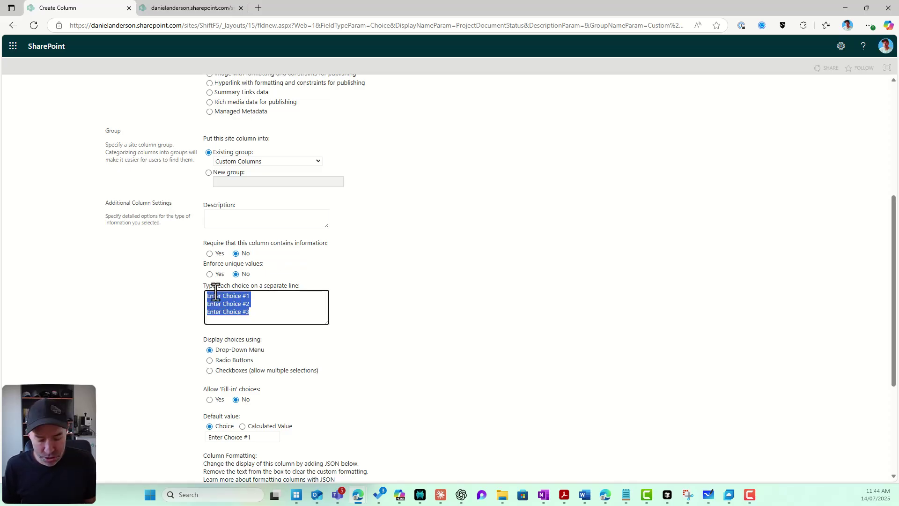
text(New)
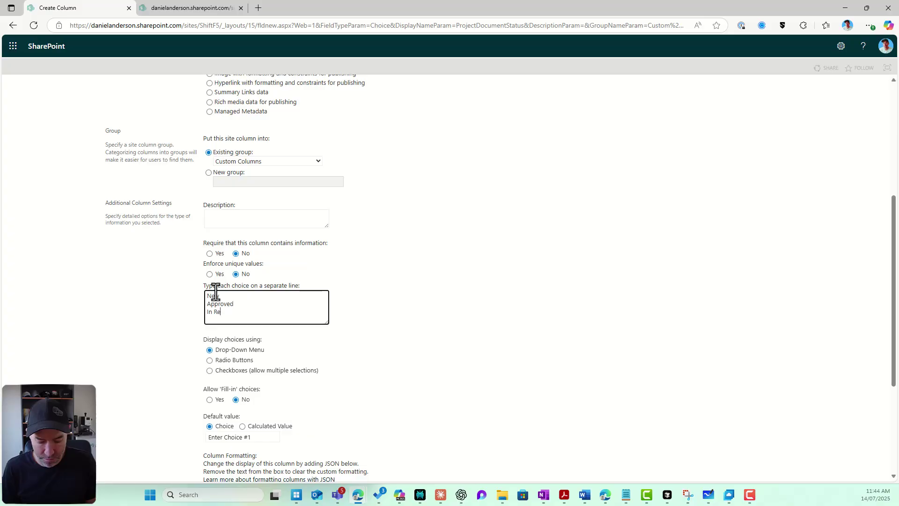
text(view)
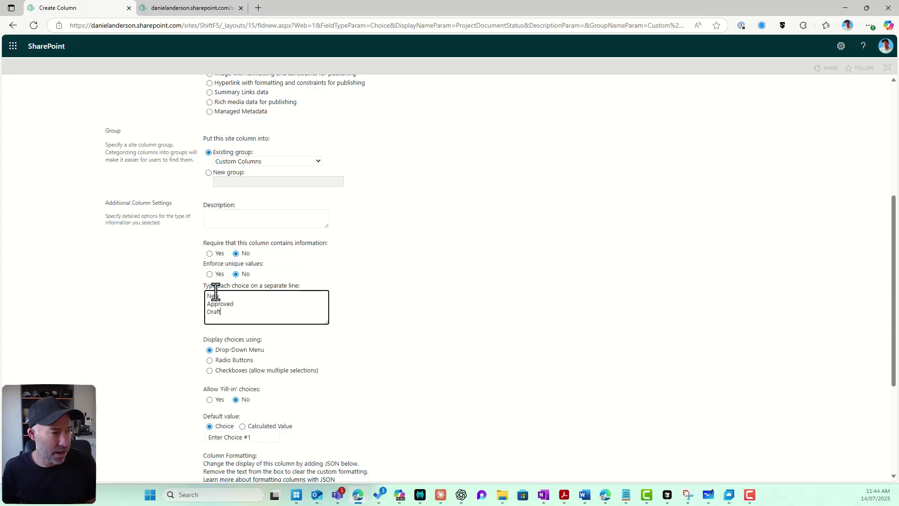
double_click(213, 296)
key(BackSpace)
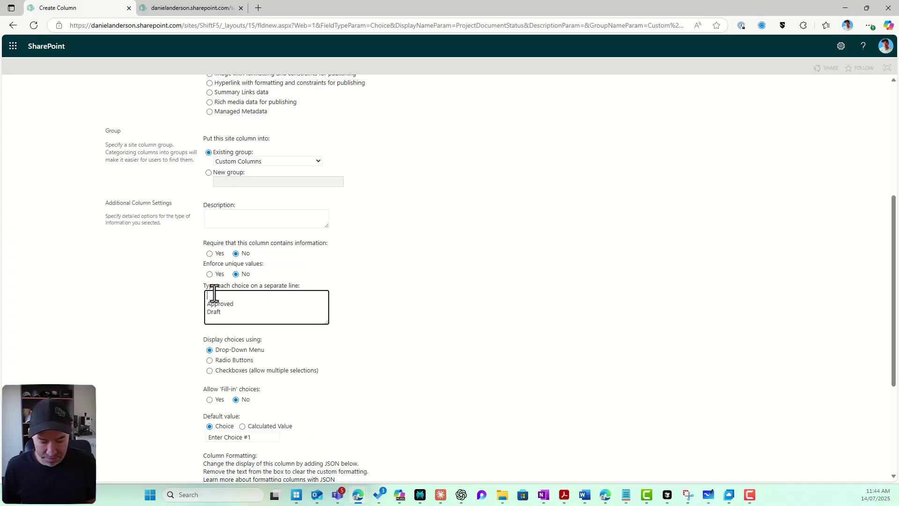
drag(233, 314, 196, 313)
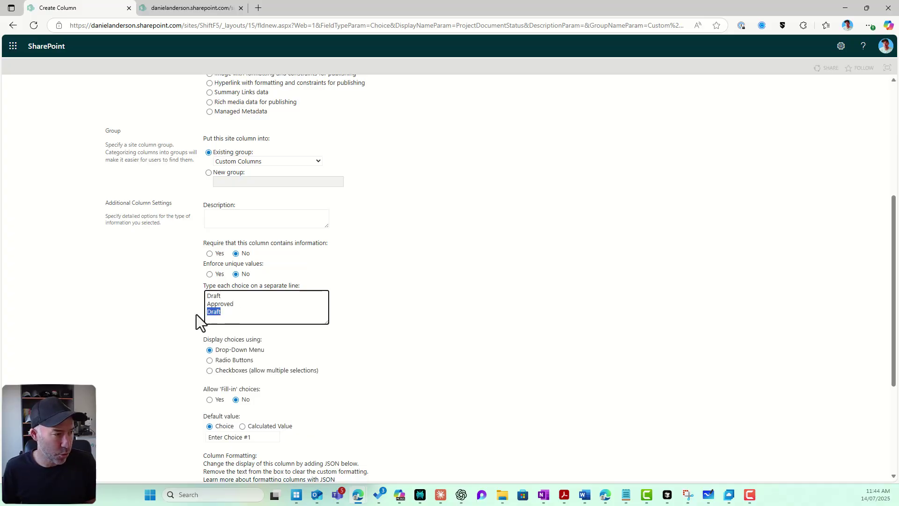
text(In Review)
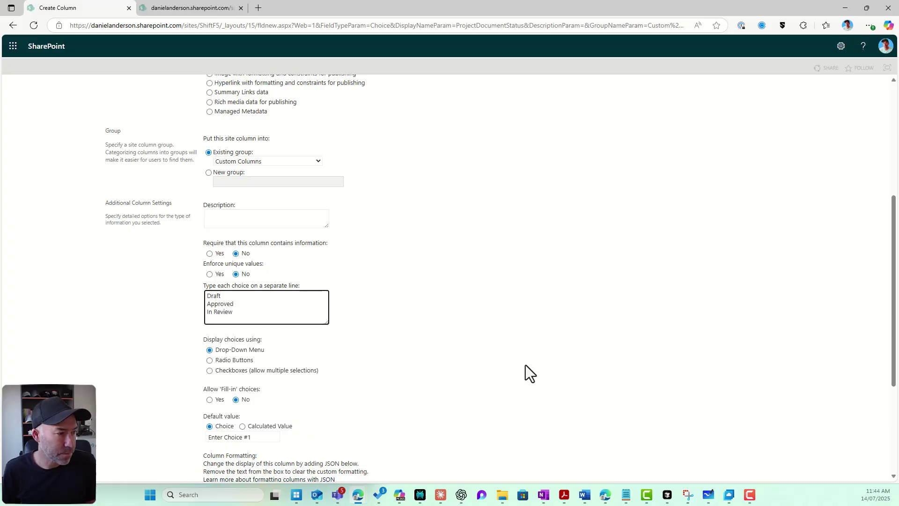
Set the default value of the ProjectDocumentStatus column to Draft
scroll(526, 364, down, 3)
scroll(527, 364, down, 1)
click(253, 259)
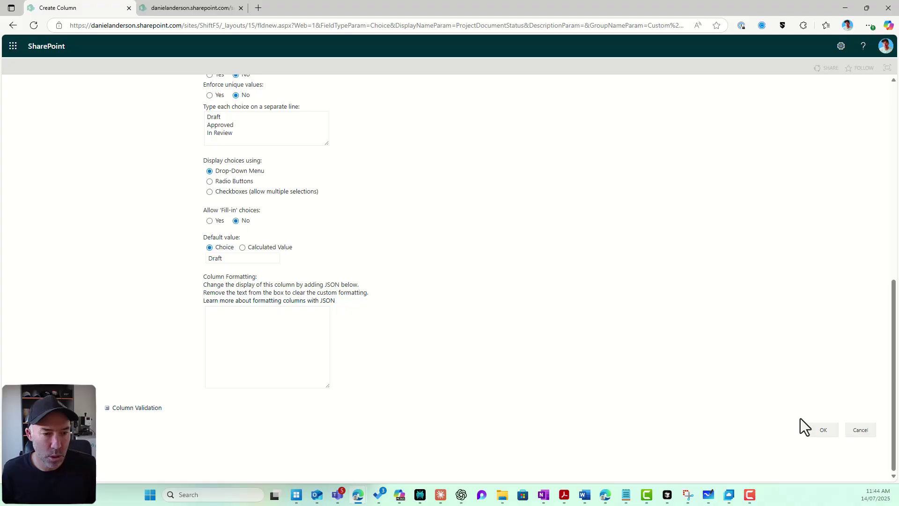
Save the ProjectDocumentStatus site column and open the full library settings of Project Files
click(823, 429)
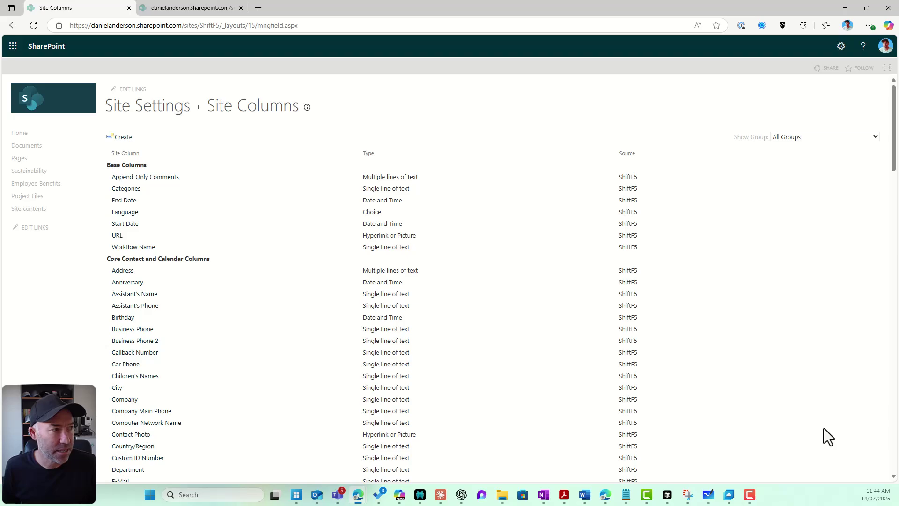
click(53, 199)
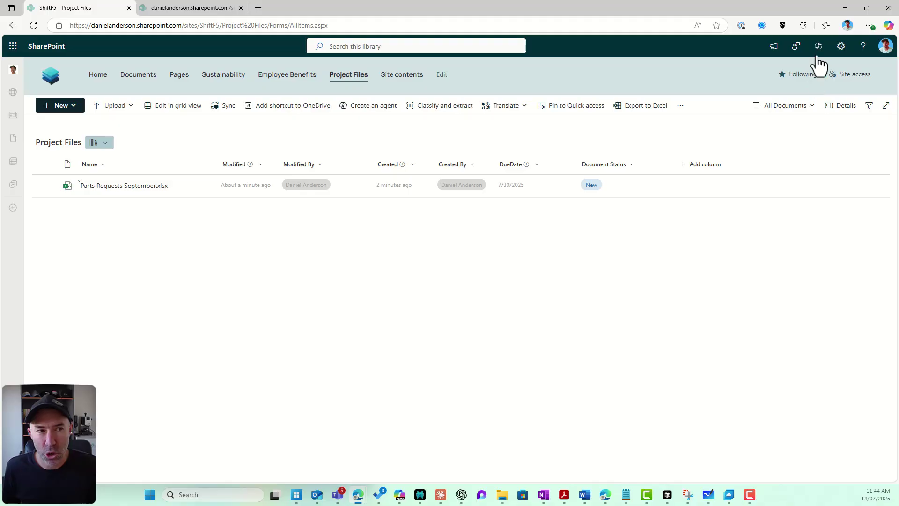
click(841, 51)
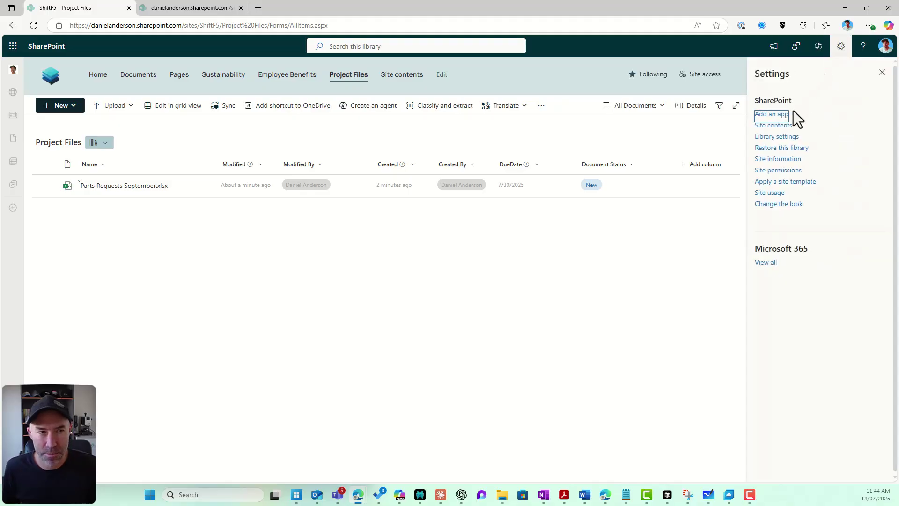
click(777, 137)
click(772, 259)
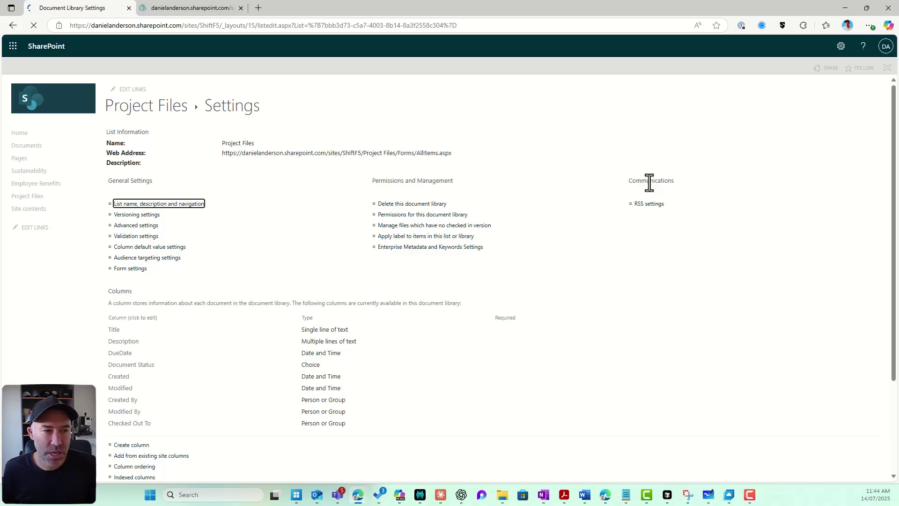
Delete the Document Status column from the Project Files library and confirm its removal
scroll(398, 239, down, 1)
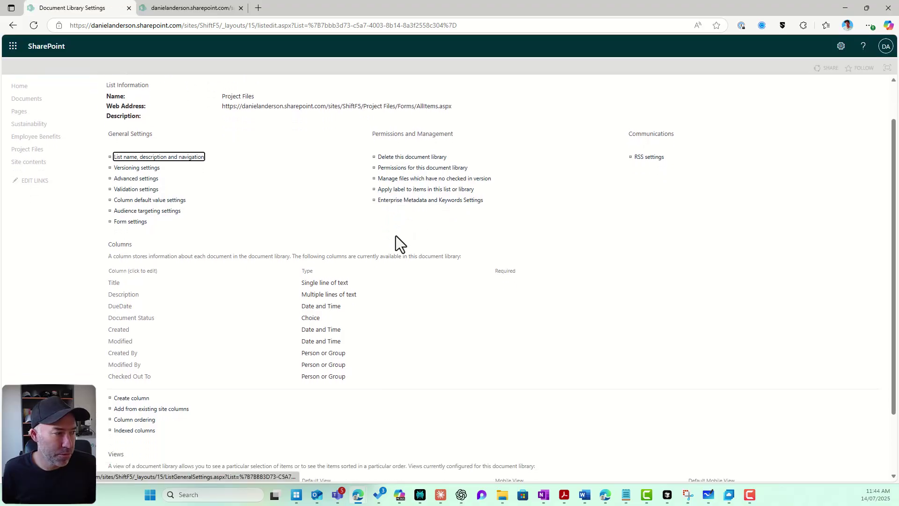
click(135, 318)
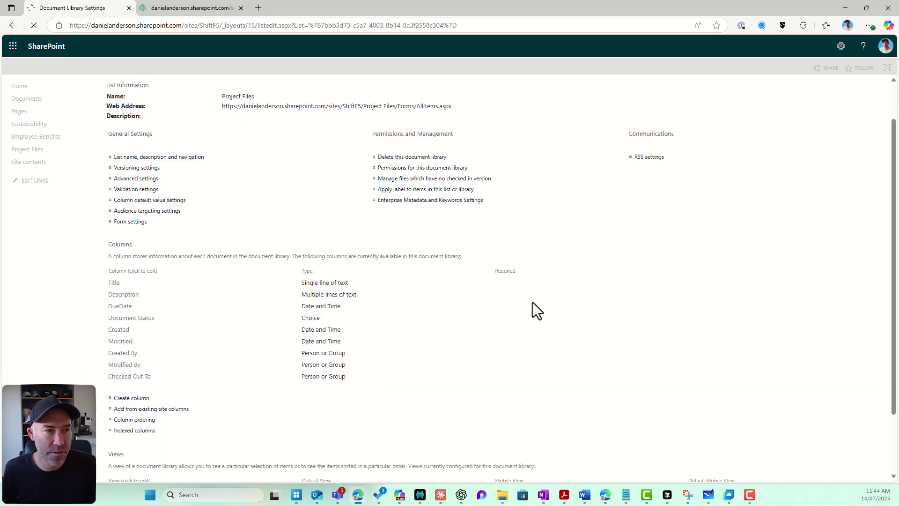
scroll(478, 299, down, 5)
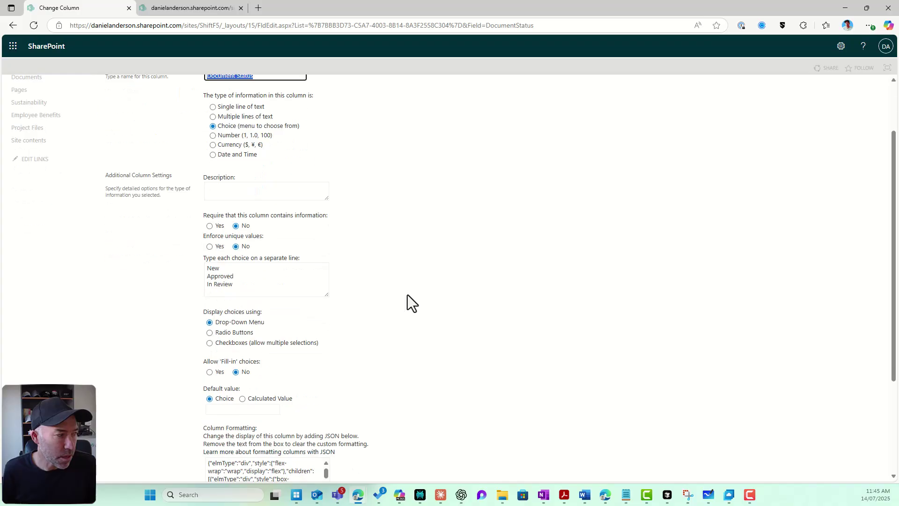
scroll(411, 293, down, 1)
click(753, 430)
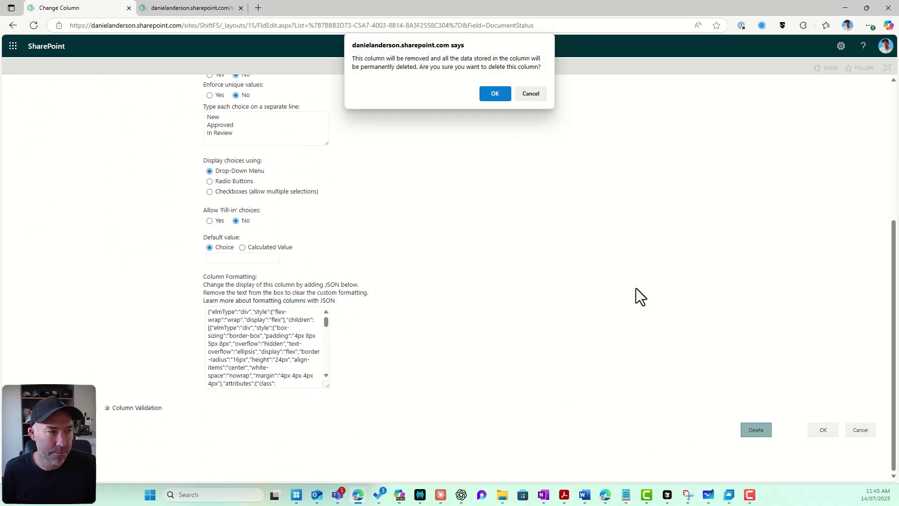
click(495, 95)
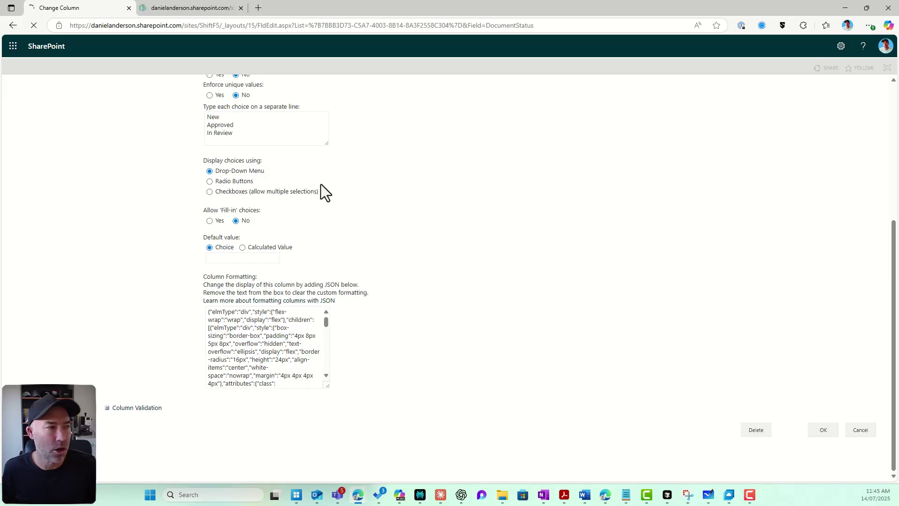
Add the existing site column ProjectDocumentStatus from the Custom Columns group to the Project Files library
scroll(230, 262, down, 2)
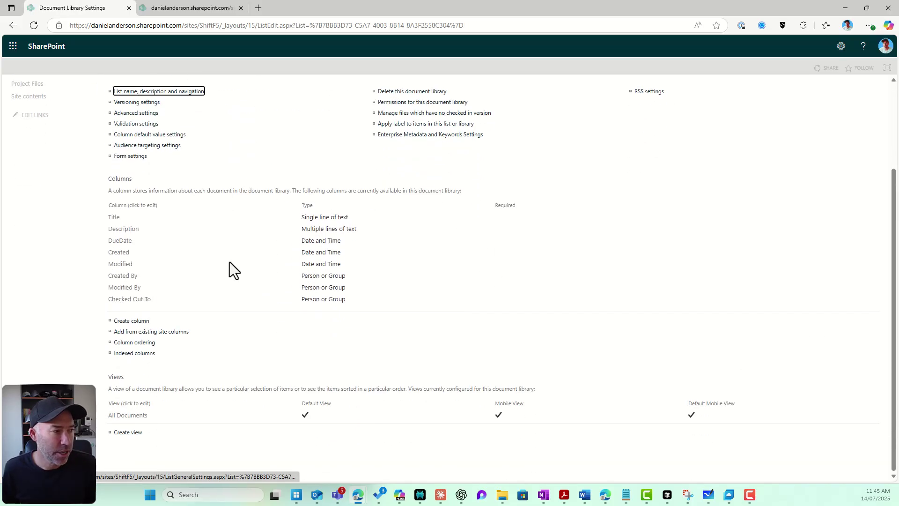
click(134, 334)
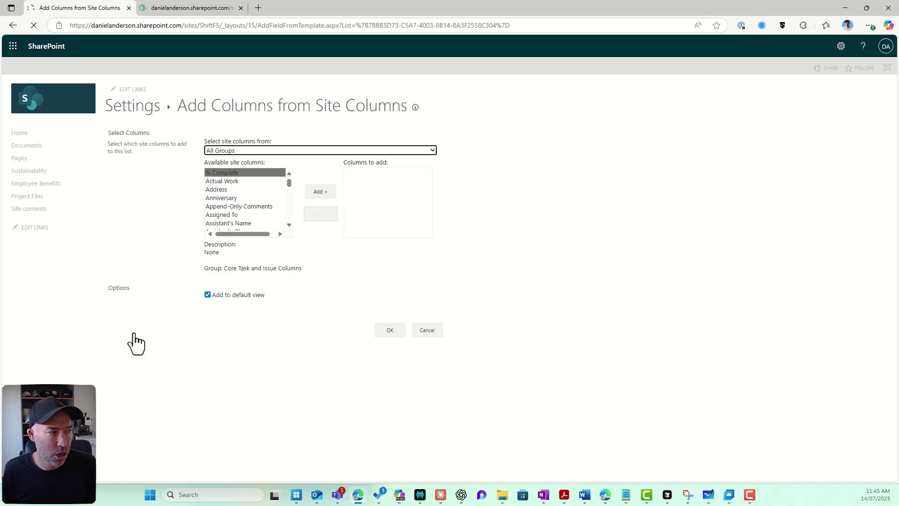
click(277, 150)
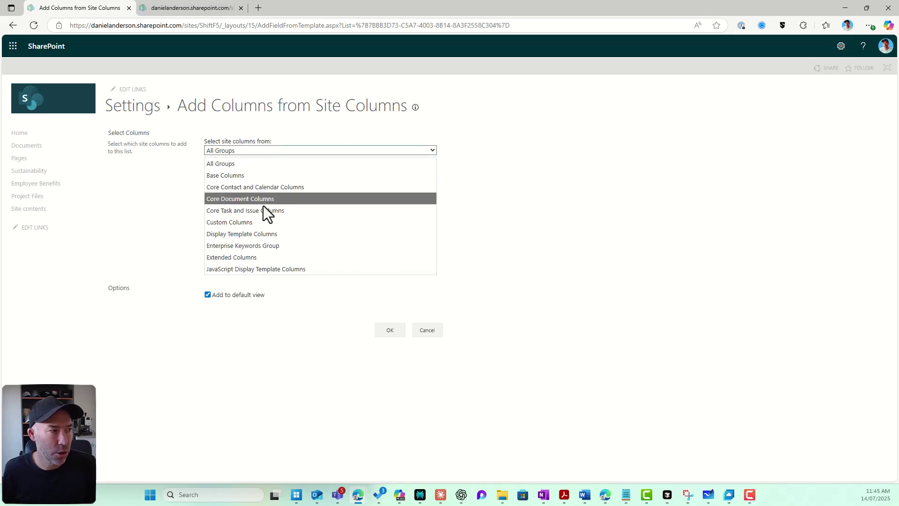
click(262, 222)
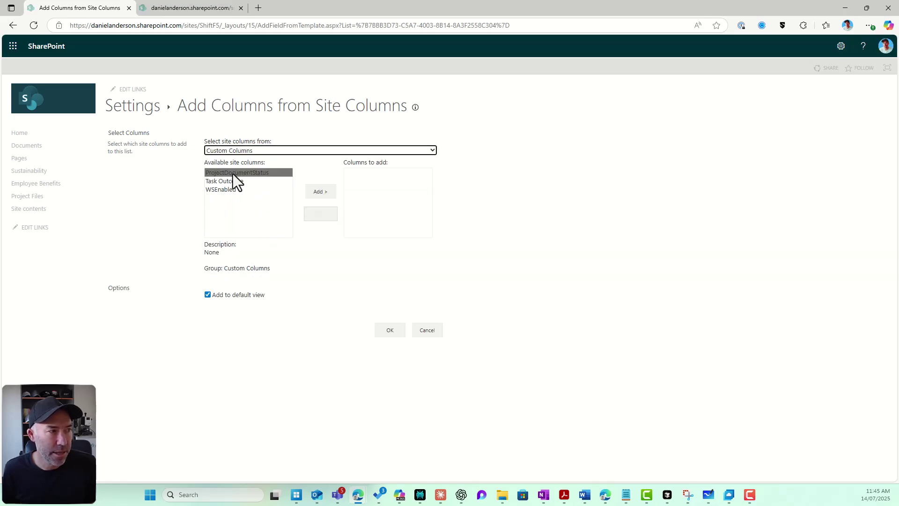
click(319, 192)
click(395, 333)
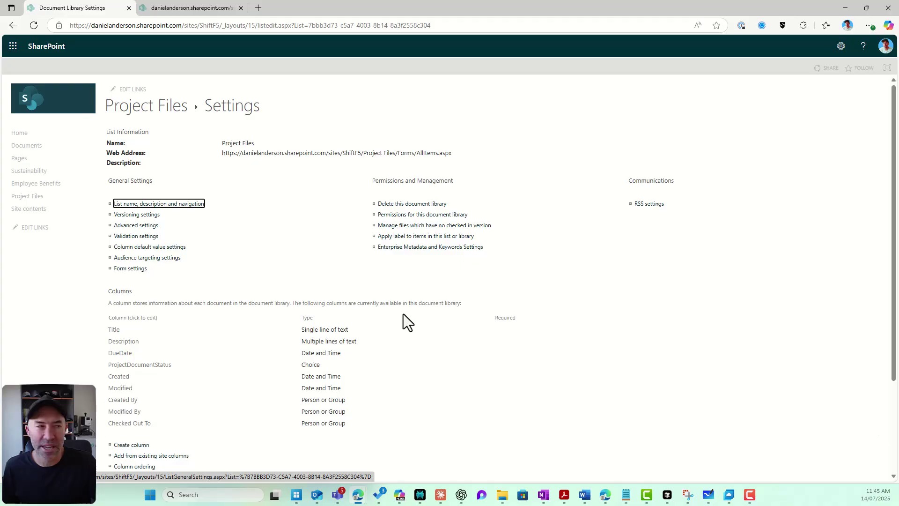
Widen the ProjectDocumentStatus column in the Project Files library and set that status to Draft for Parts Requests September.xlsx
click(125, 112)
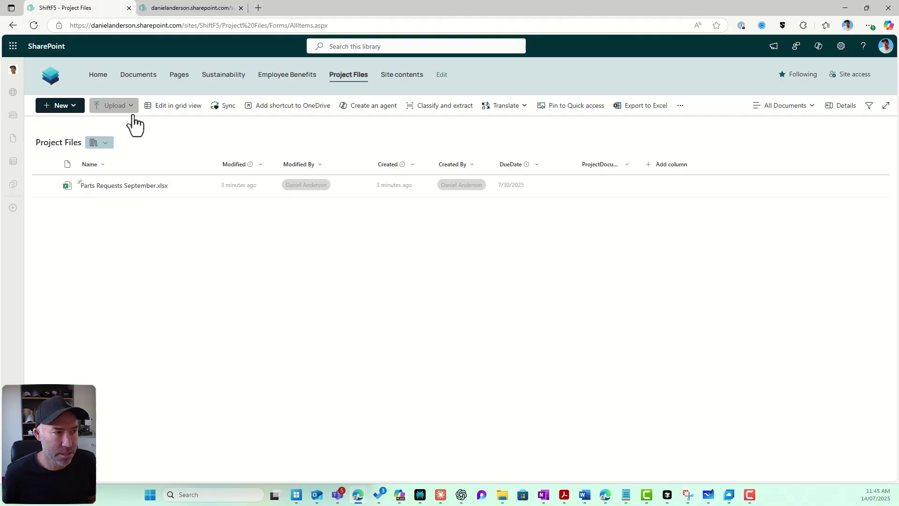
drag(638, 162, 679, 162)
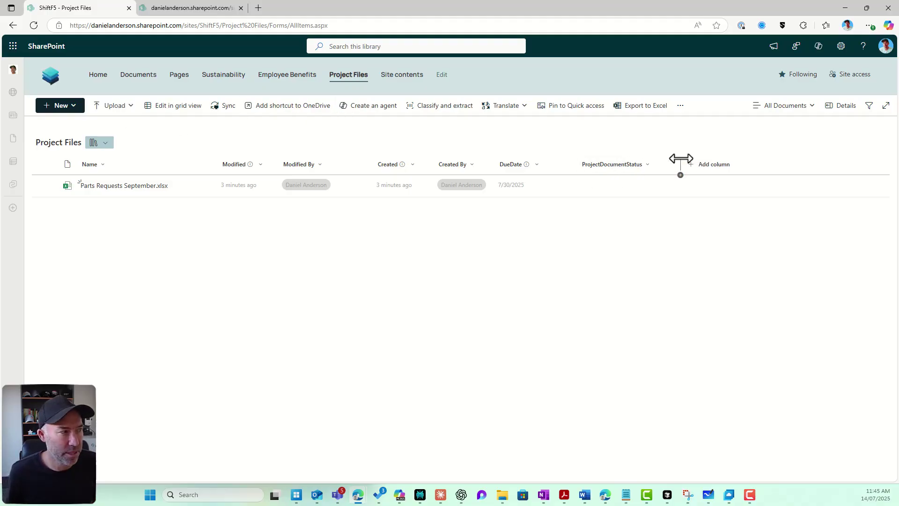
click(46, 187)
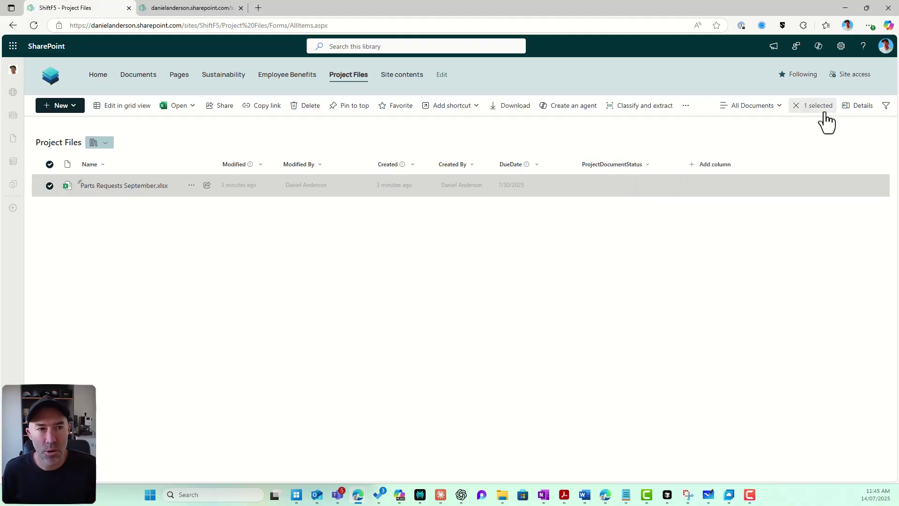
click(848, 107)
scroll(815, 204, down, 7)
scroll(791, 193, up, 2)
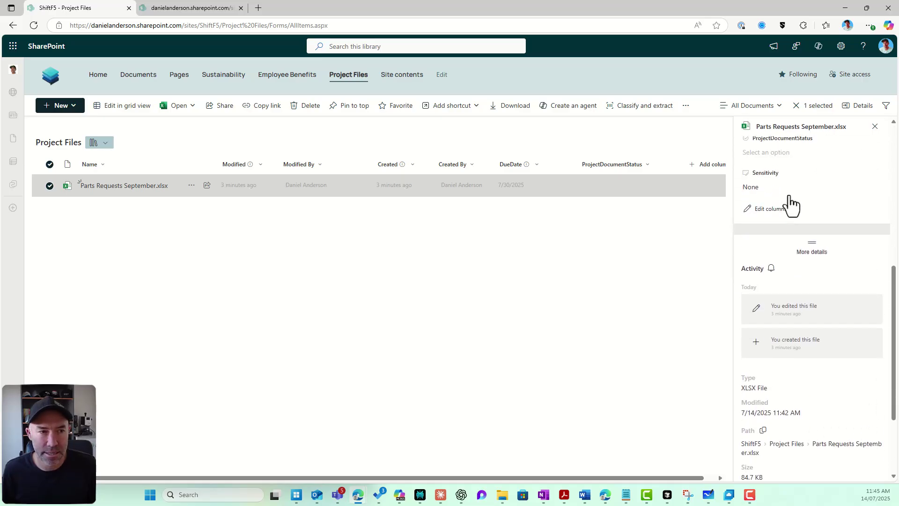
click(789, 249)
click(768, 268)
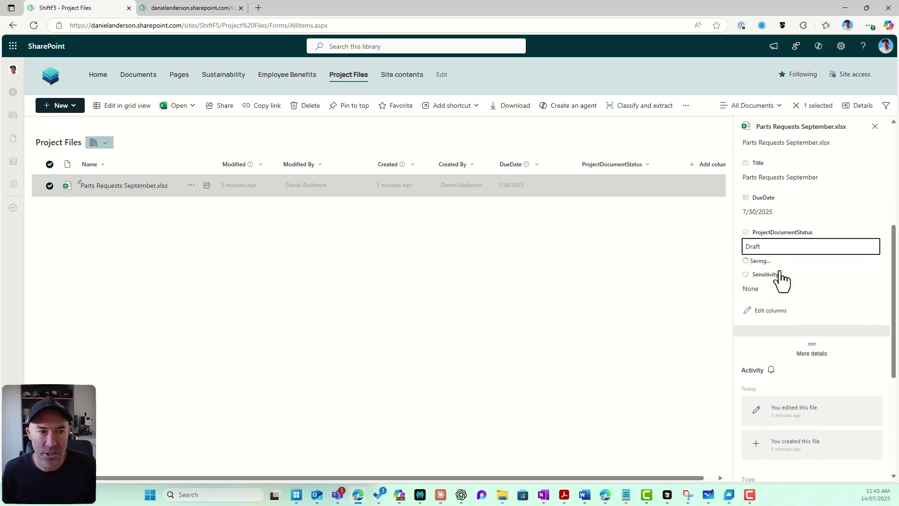
click(874, 128)
click(648, 168)
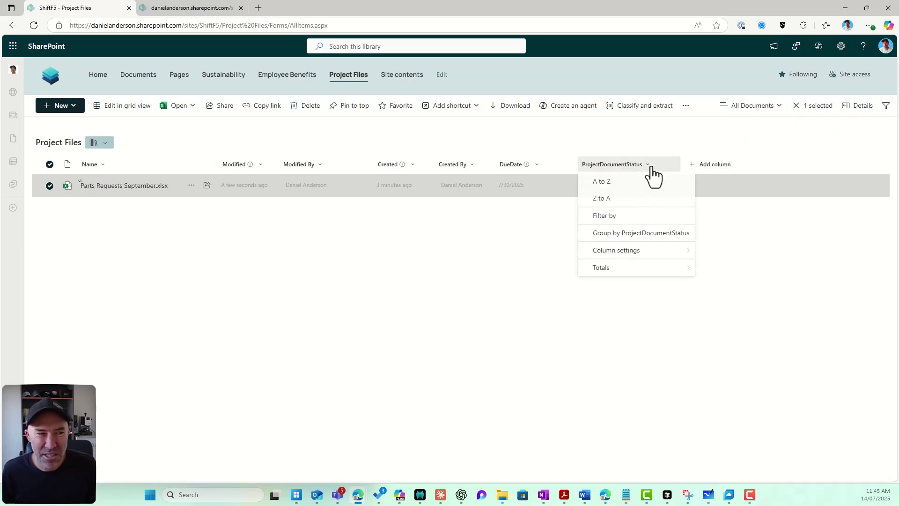
mouse_move(674, 255)
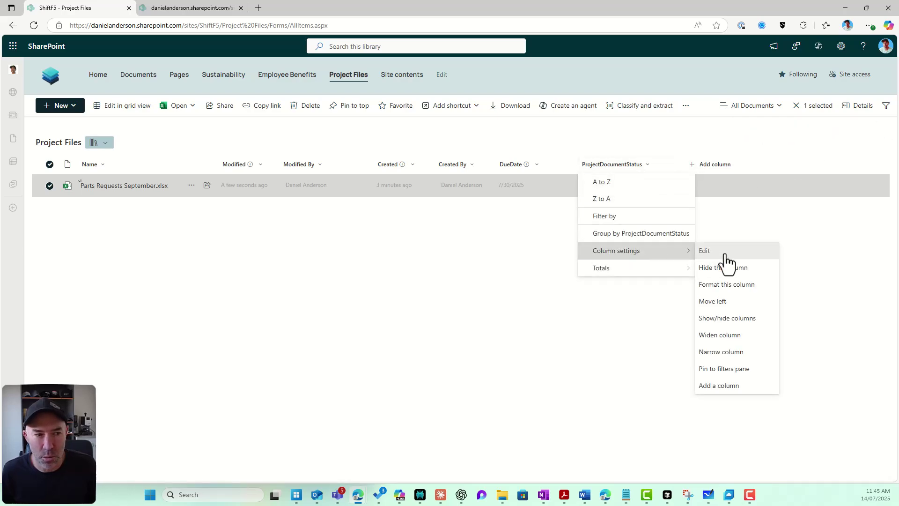
click(734, 285)
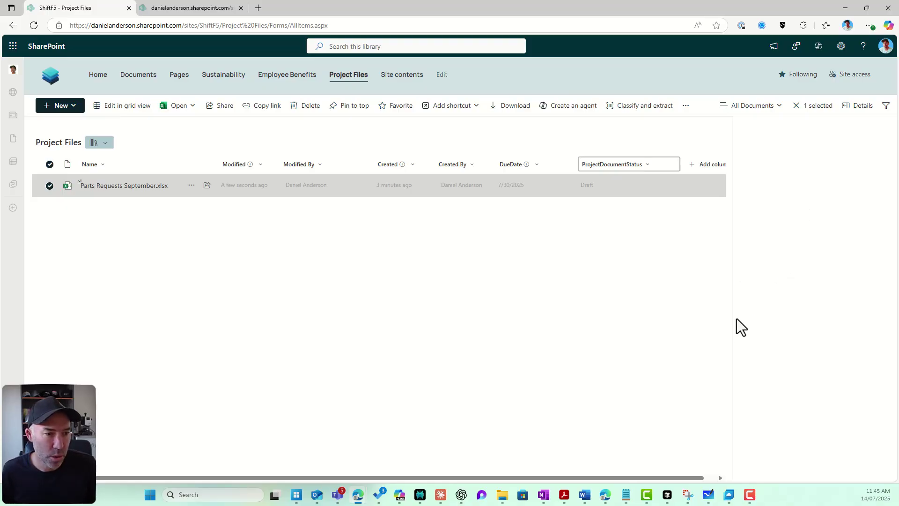
drag(732, 318, 665, 309)
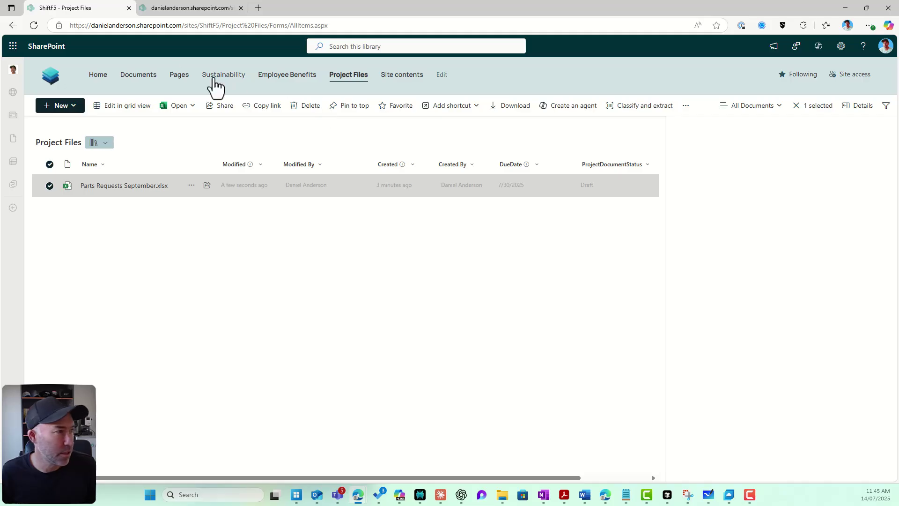
click(34, 25)
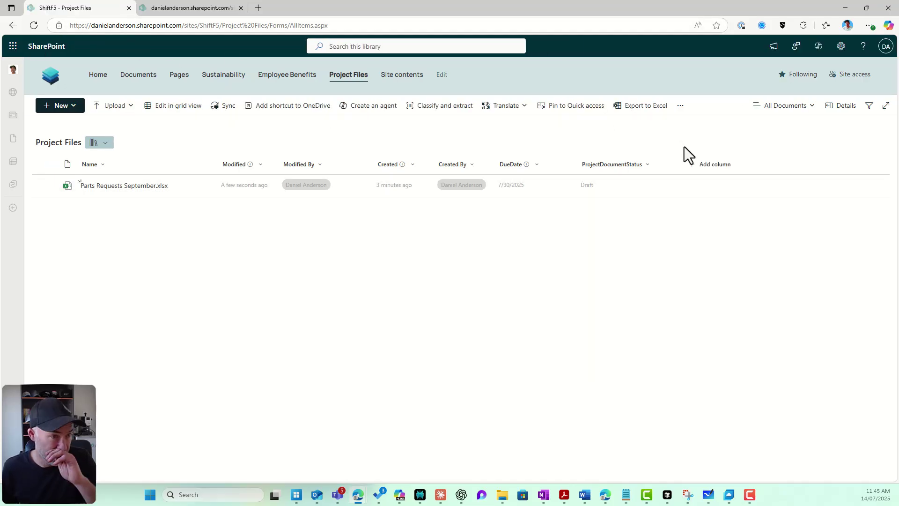
Format the ProjectDocumentStatus column with Choice pills, check the style of each choice, and save the formatting
click(647, 165)
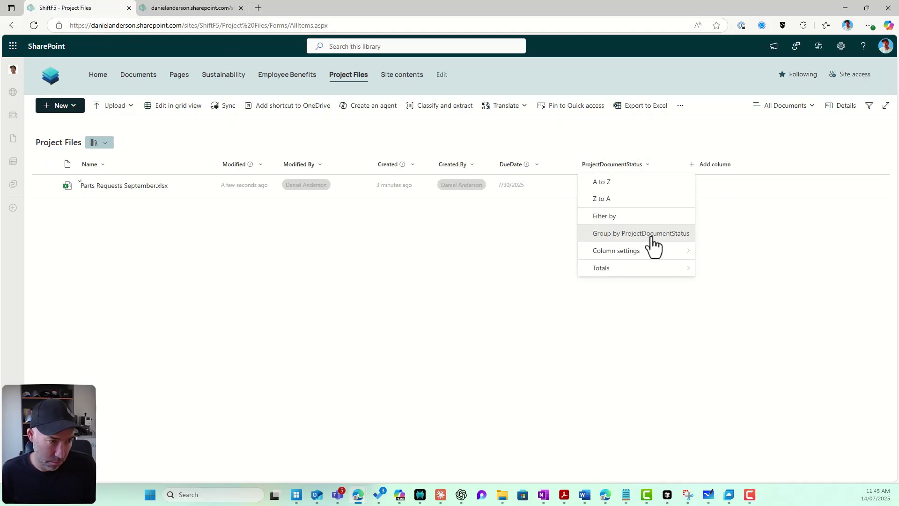
mouse_move(669, 255)
click(743, 285)
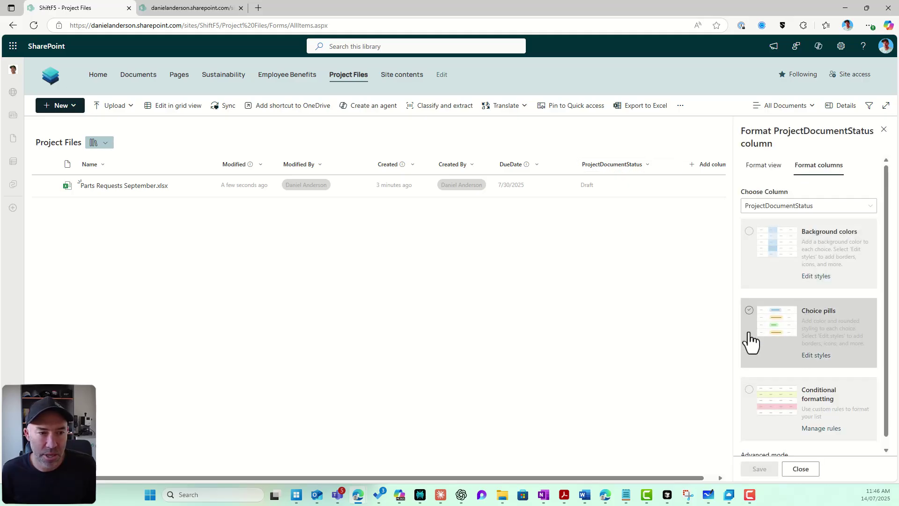
click(749, 340)
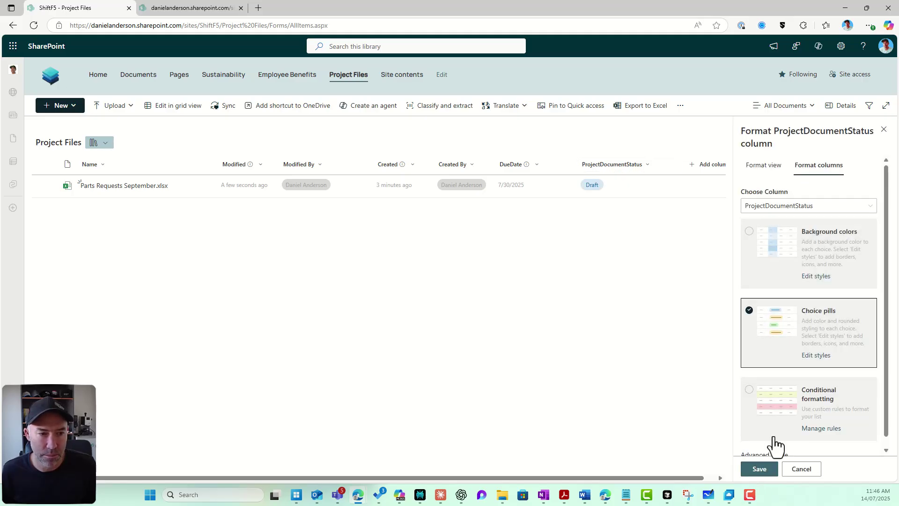
click(815, 356)
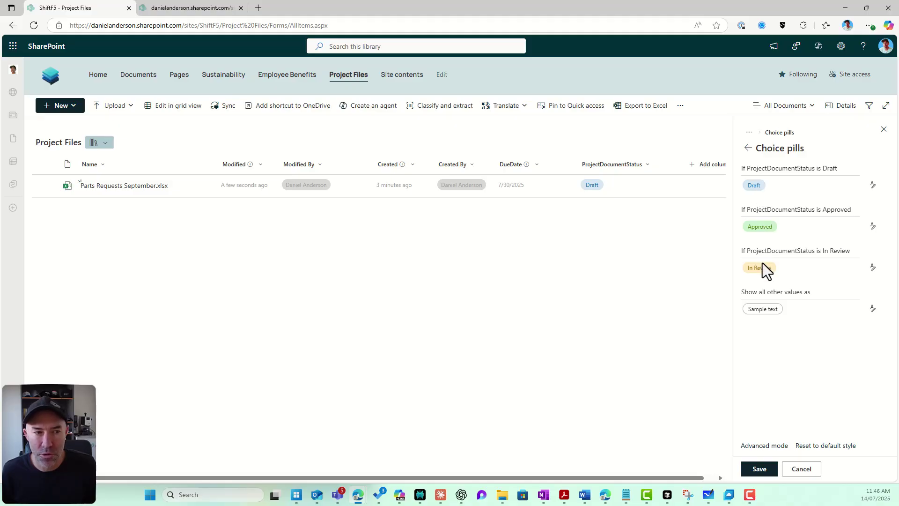
click(760, 469)
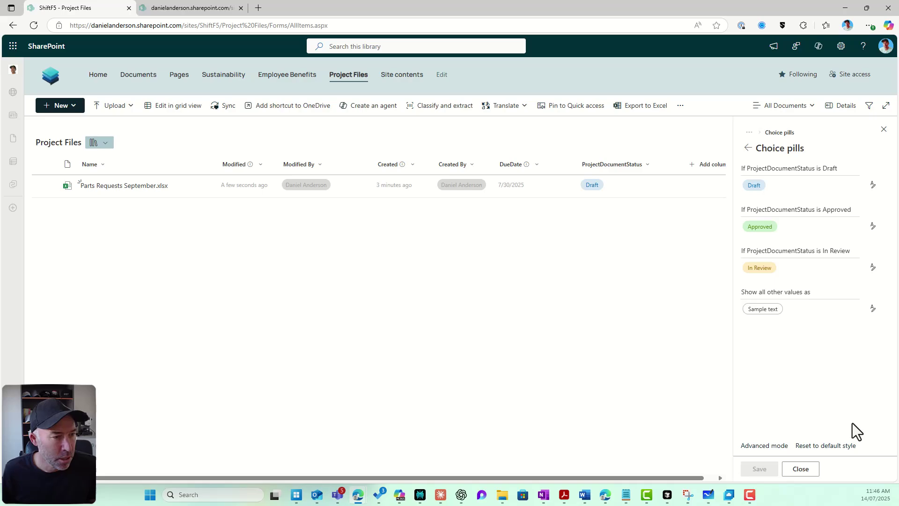
click(883, 129)
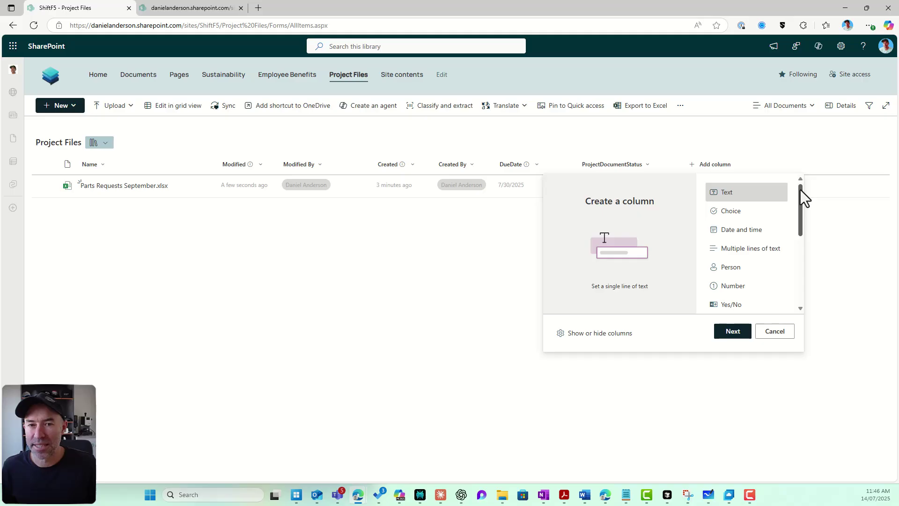
Look through the column types offered for a new column in Project Files, including Managed metadata and Lookup
drag(801, 197, 801, 277)
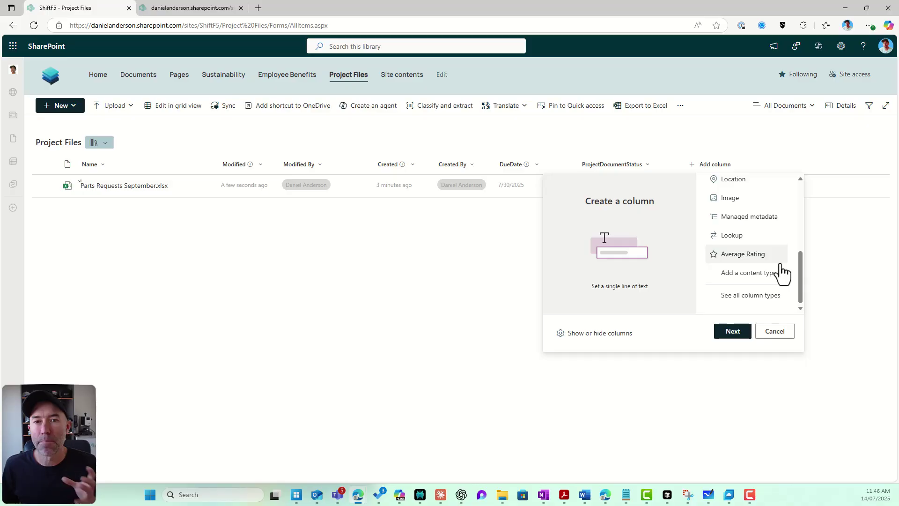
click(209, 9)
click(96, 9)
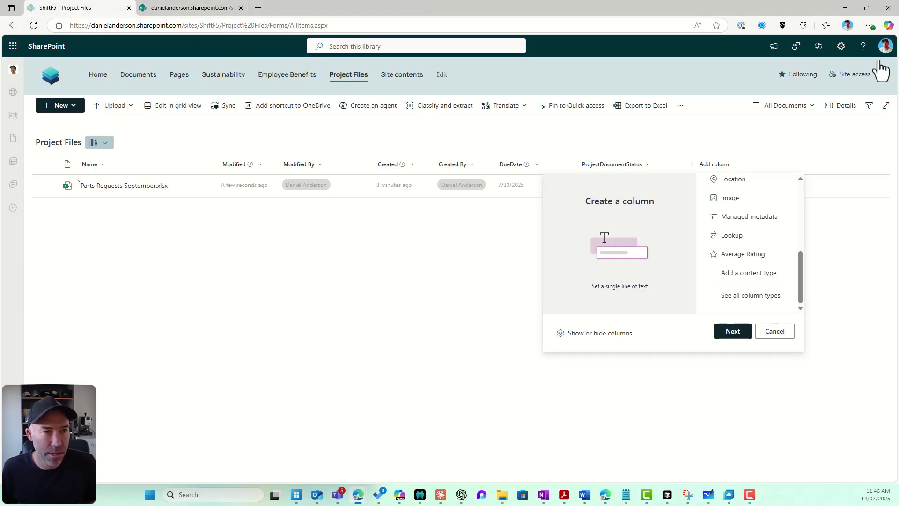
Open the complete site settings page through the ShiftF5 site information
click(841, 46)
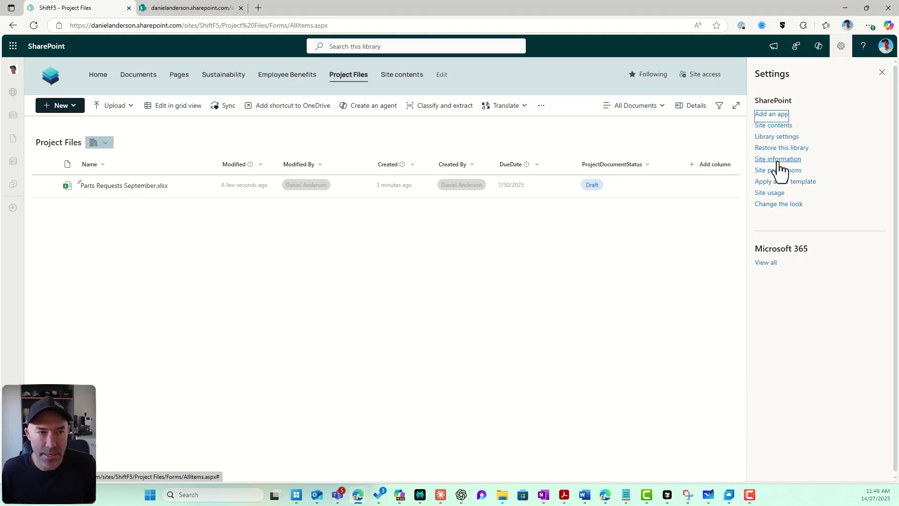
click(778, 159)
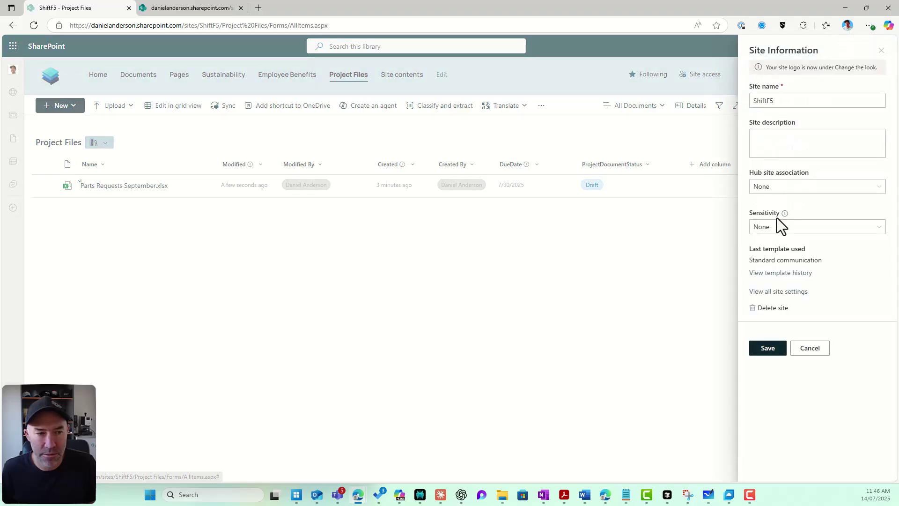
click(780, 291)
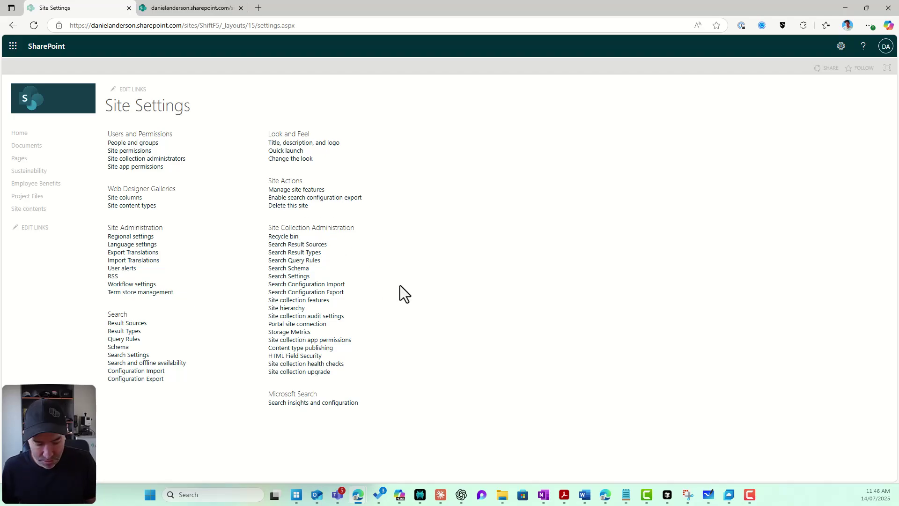
Find Term store management in the site settings and bring up the term store
key(ctrl+f)
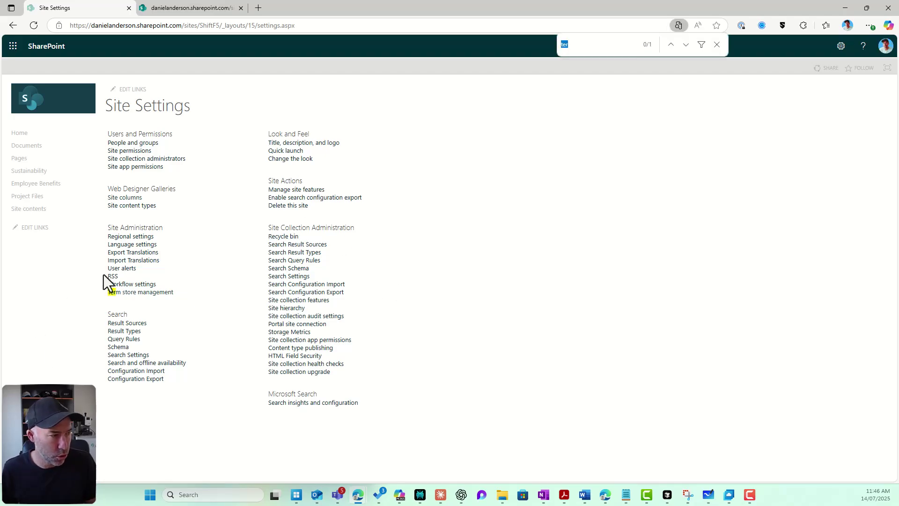
click(147, 294)
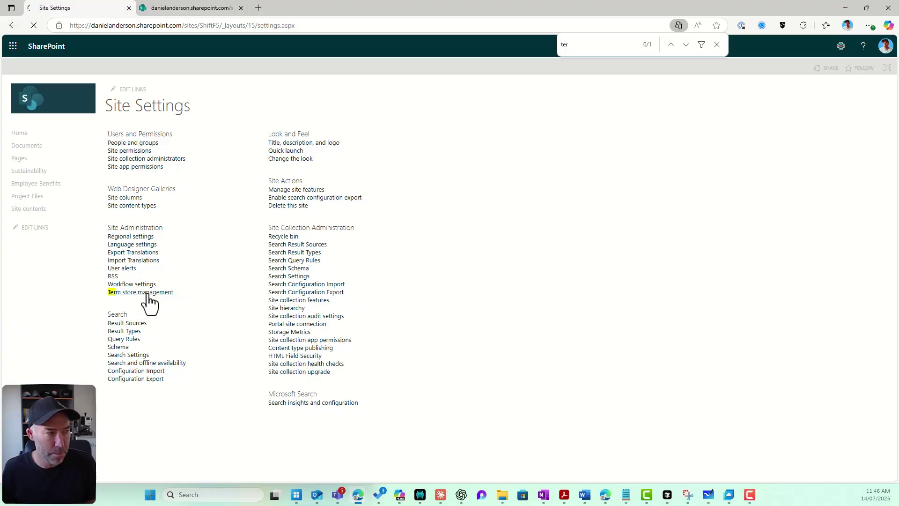
click(181, 10)
click(78, 10)
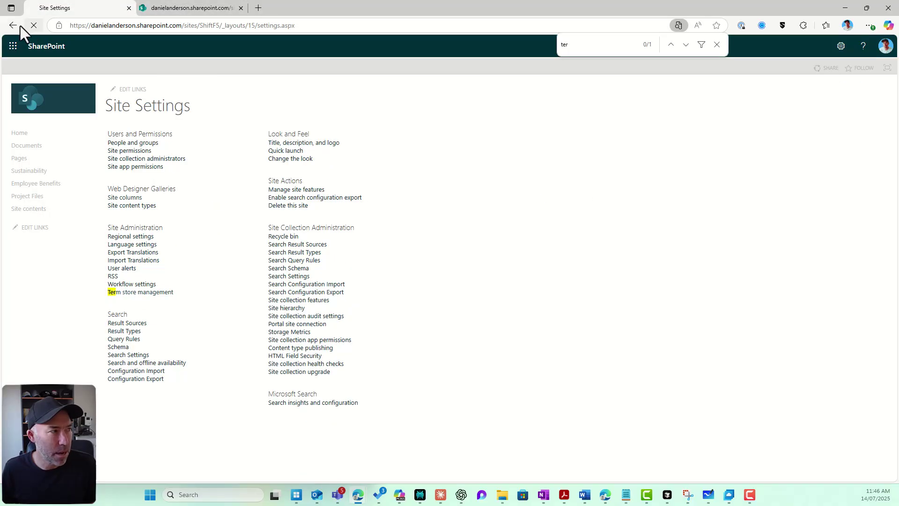
click(34, 26)
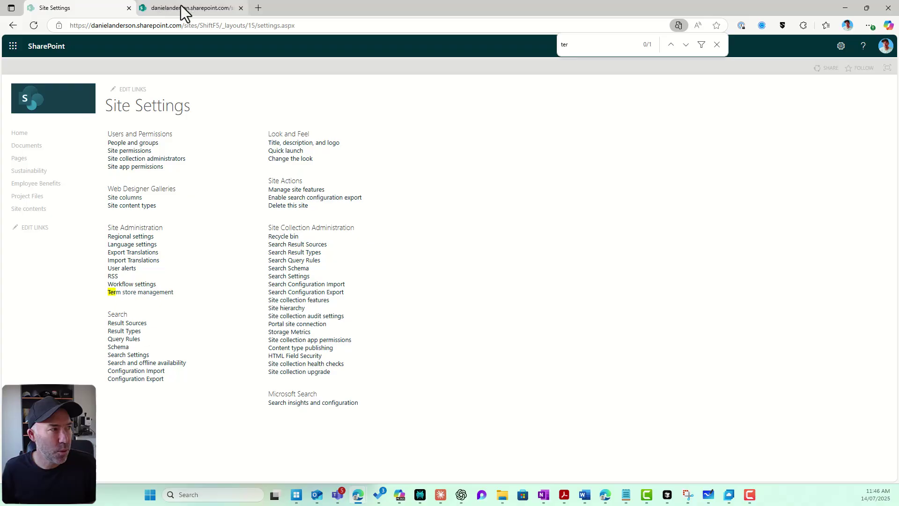
click(181, 10)
Look through the term store's taxonomy, global term groups and site level term groups
drag(149, 72, 215, 79)
click(145, 168)
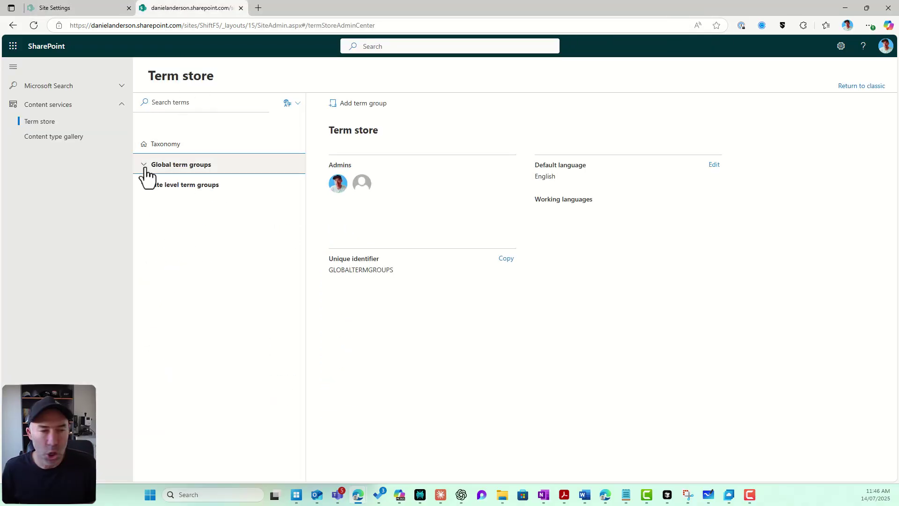
click(145, 170)
click(145, 268)
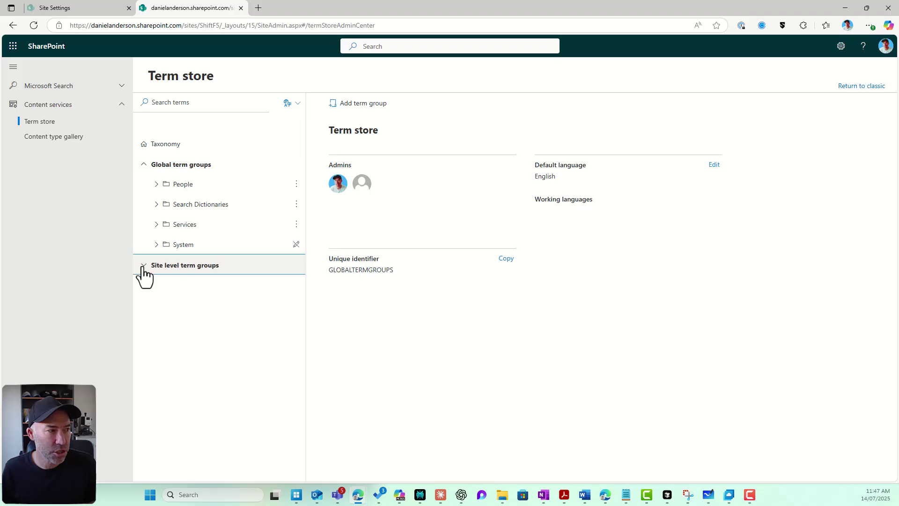
click(206, 183)
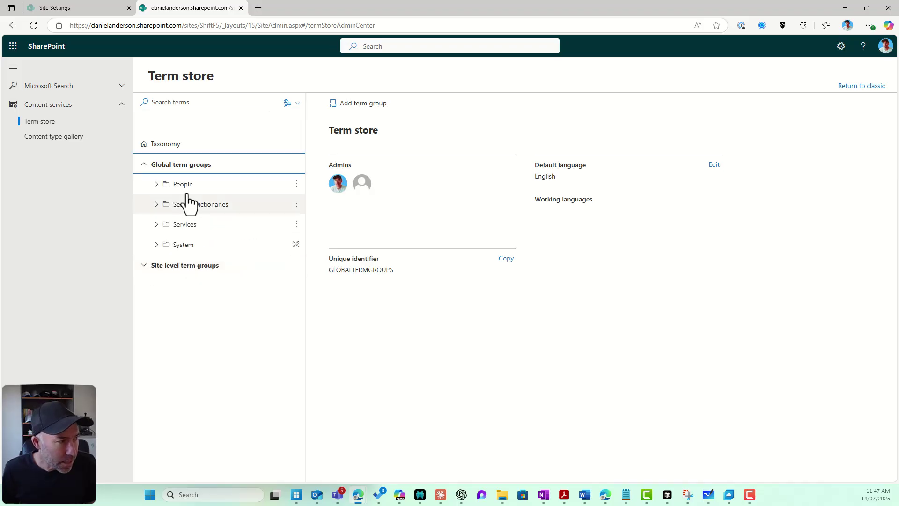
click(145, 266)
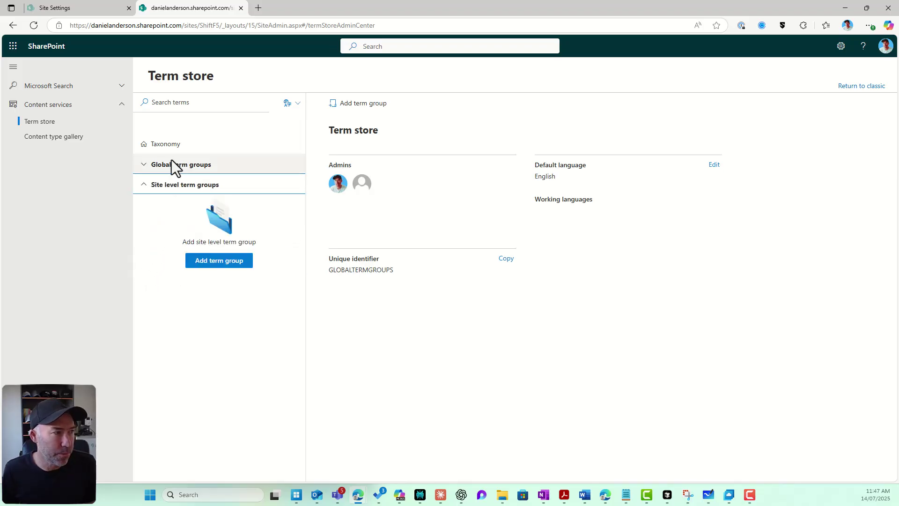
click(234, 145)
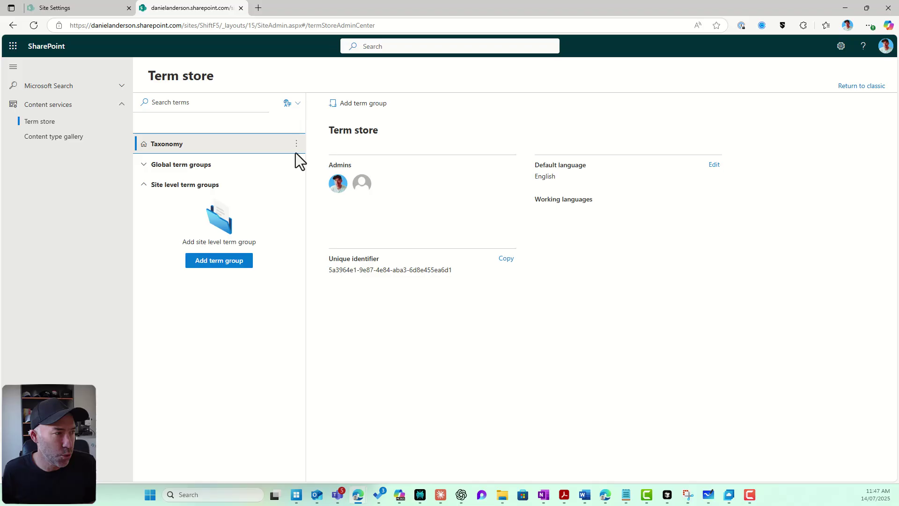
click(144, 165)
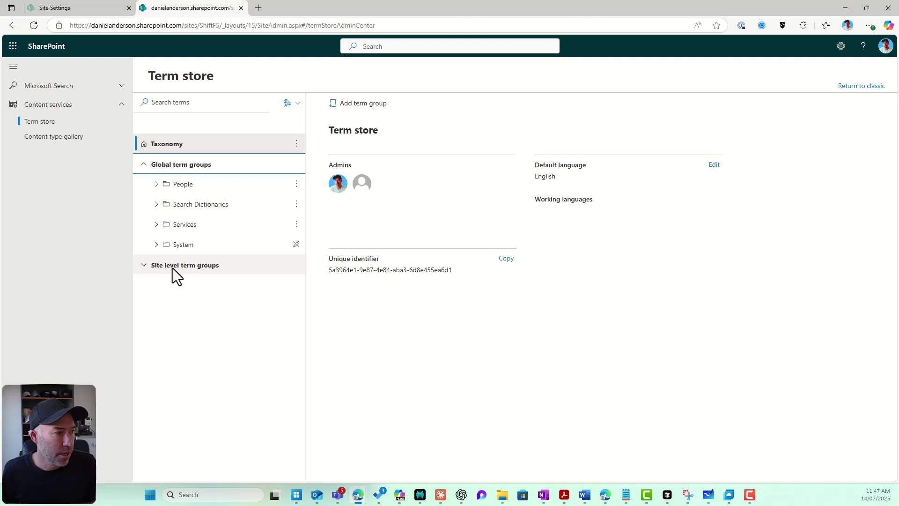
Add a site level term group named ProjectFiles and create the term set Document Types in it
click(144, 265)
click(246, 261)
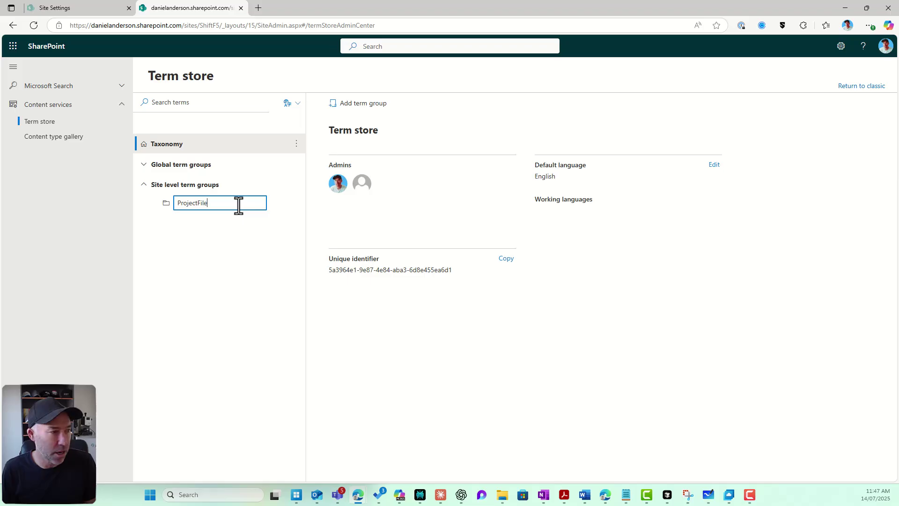
key(Return)
click(296, 204)
click(310, 222)
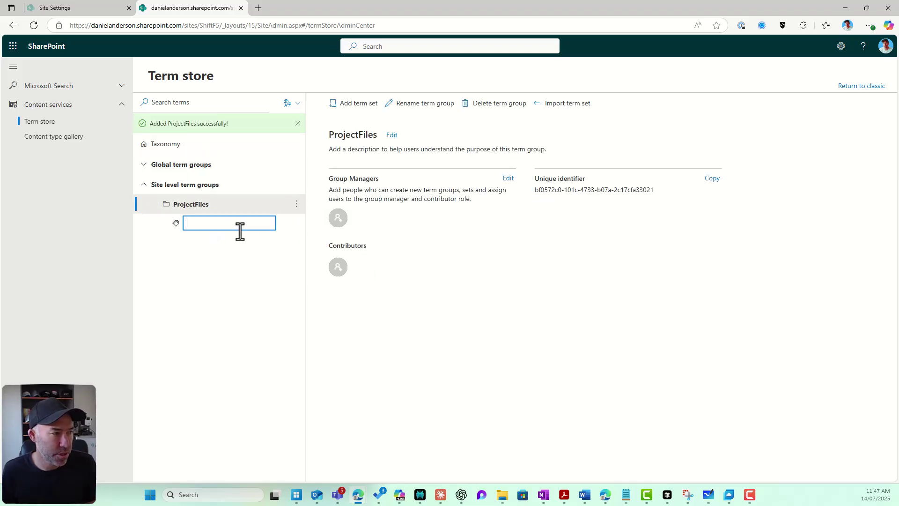
text(Pr)
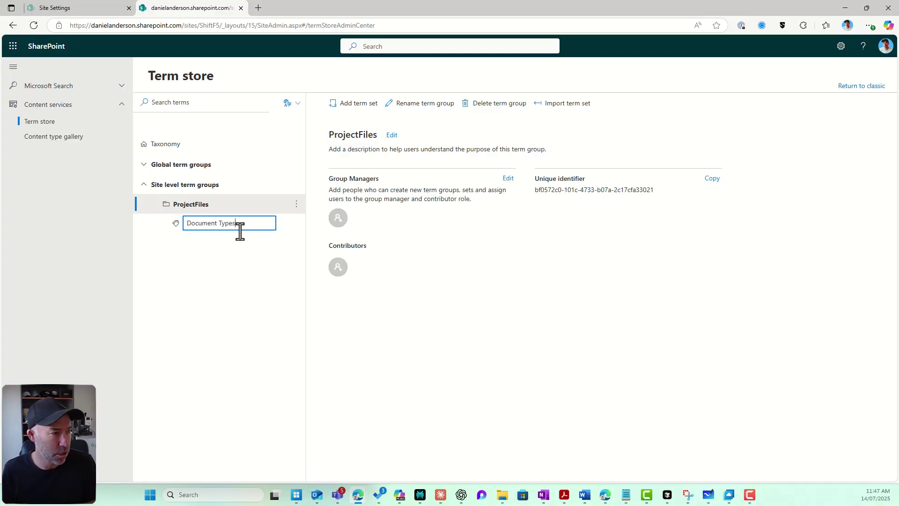
key(Return)
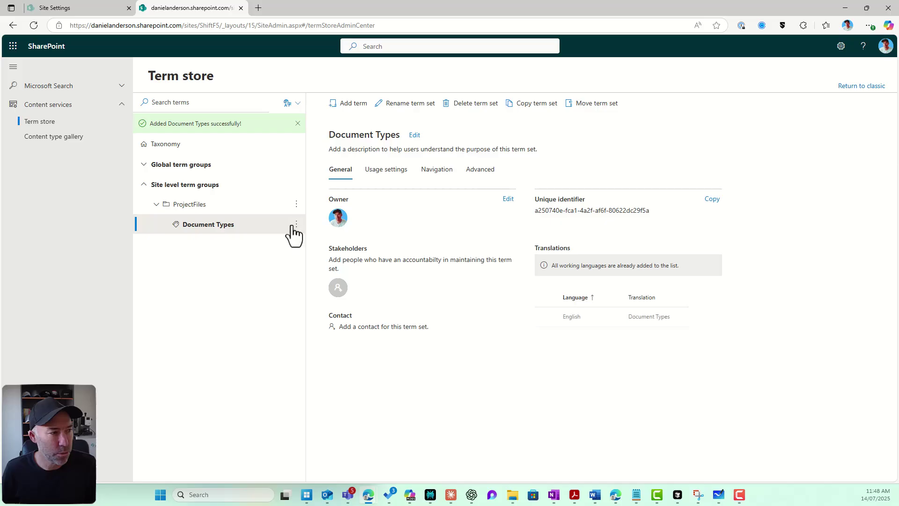
Add the terms Minutes and Proposal to the Document Types term set
click(296, 225)
click(300, 240)
text(Minutes)
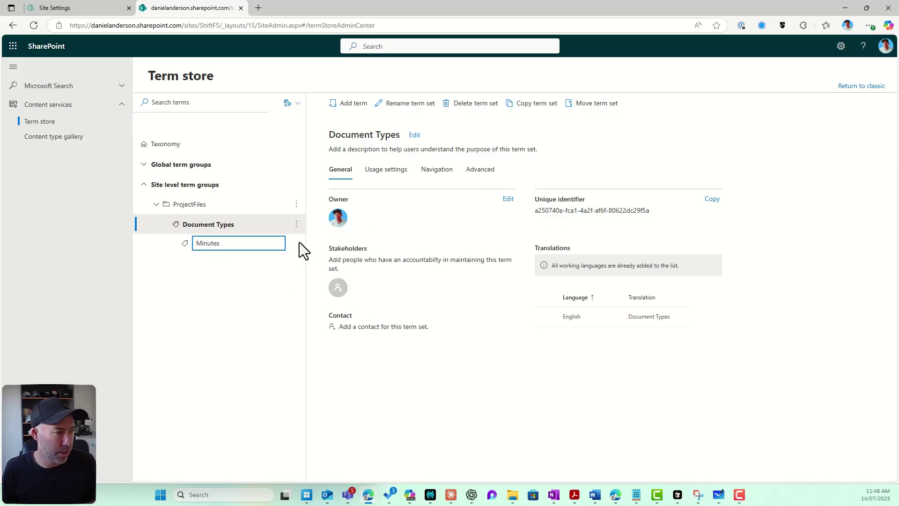
key(Return)
click(296, 224)
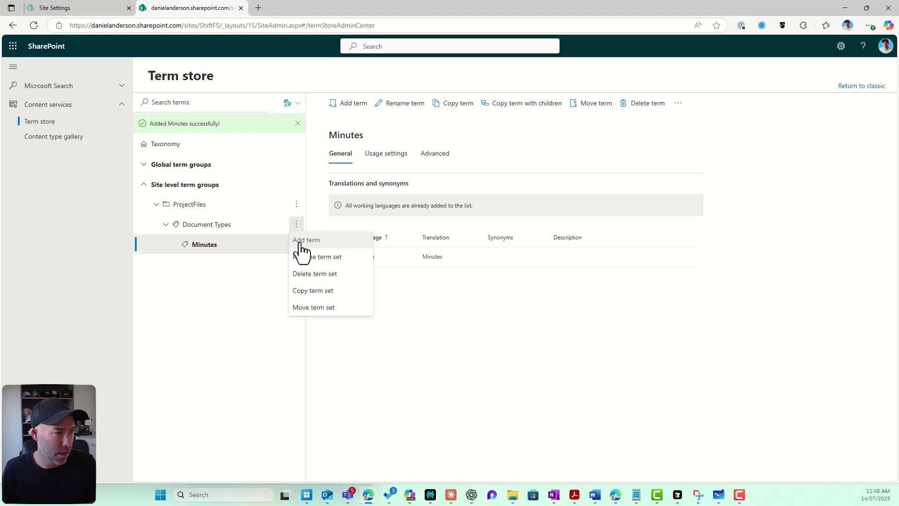
click(301, 241)
text(Proposal)
key(Return)
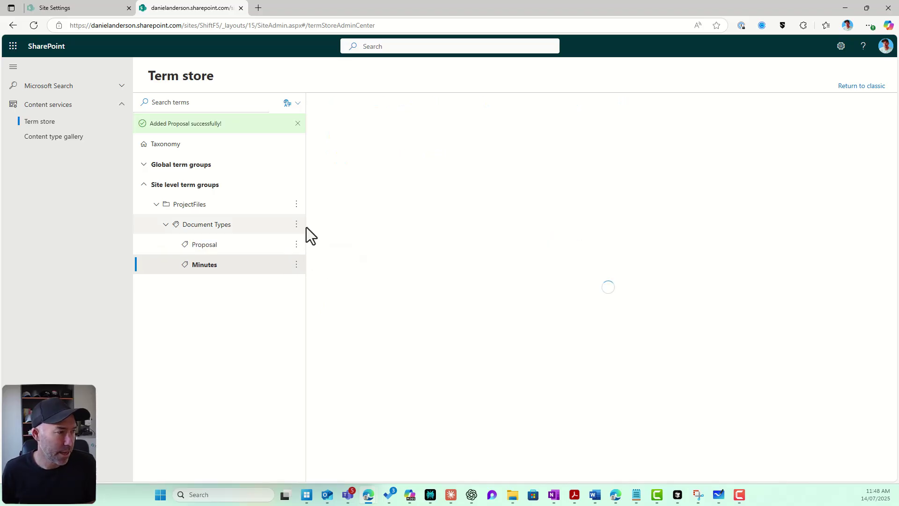
Add the term Risk Assessment to the Document Types term set
click(296, 224)
click(309, 241)
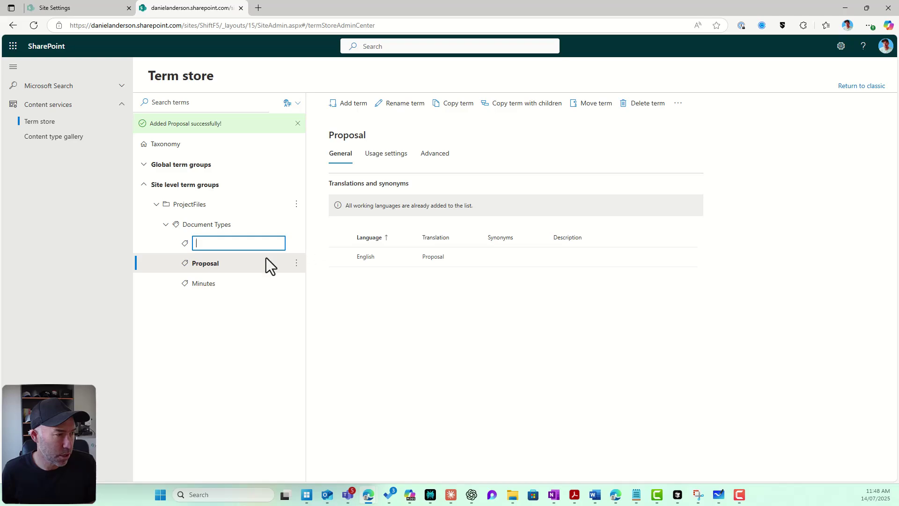
text(Risk Ass)
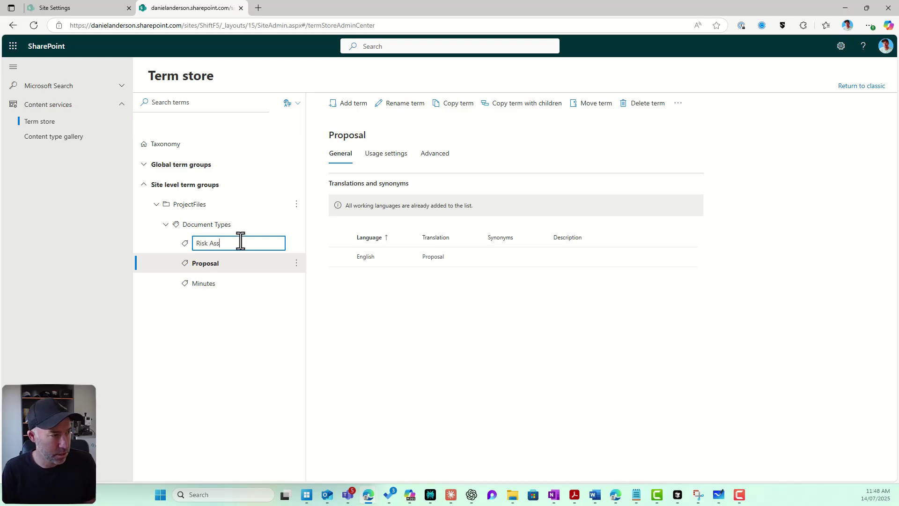
text(essment)
key(Return)
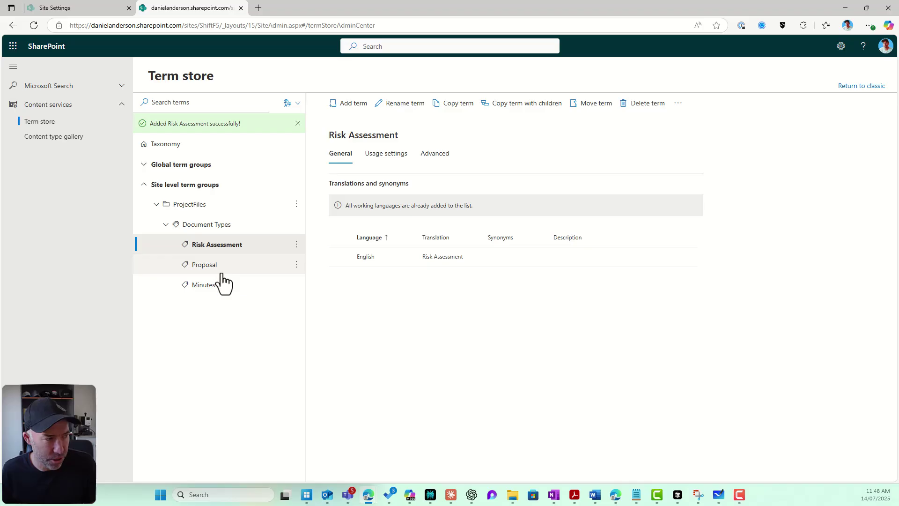
Return to the Project Files library and start creating a Managed metadata column
click(99, 11)
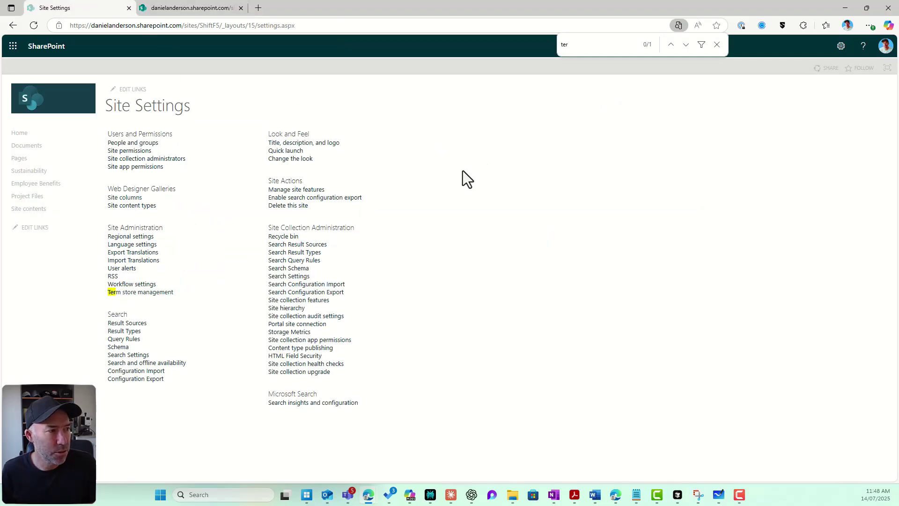
click(717, 44)
click(40, 195)
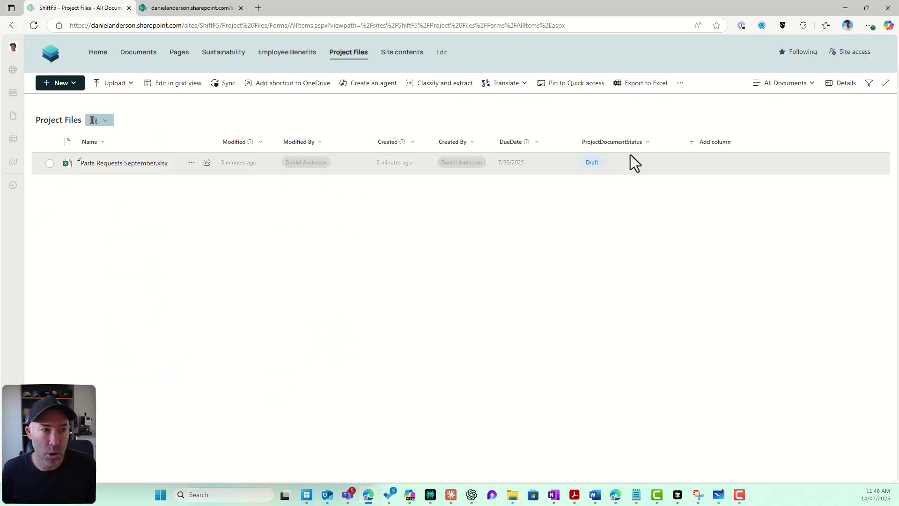
click(709, 170)
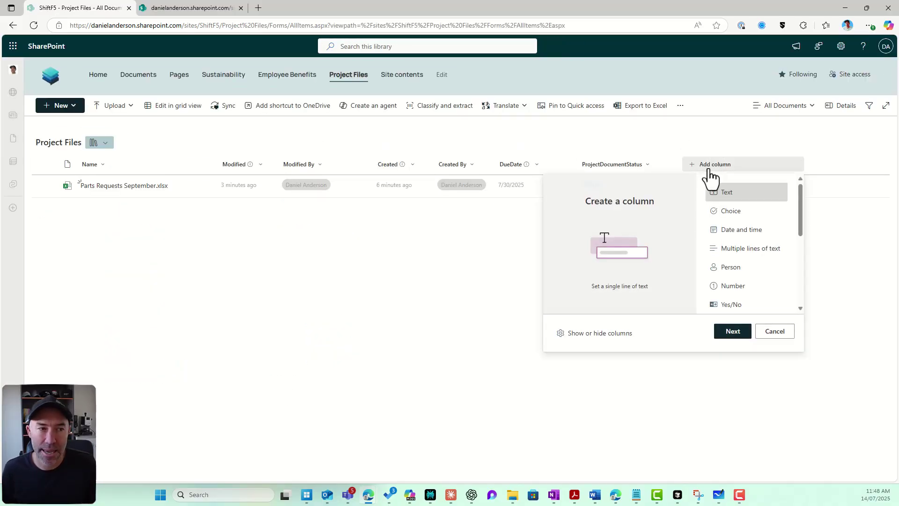
scroll(742, 260, down, 2)
scroll(740, 262, down, 2)
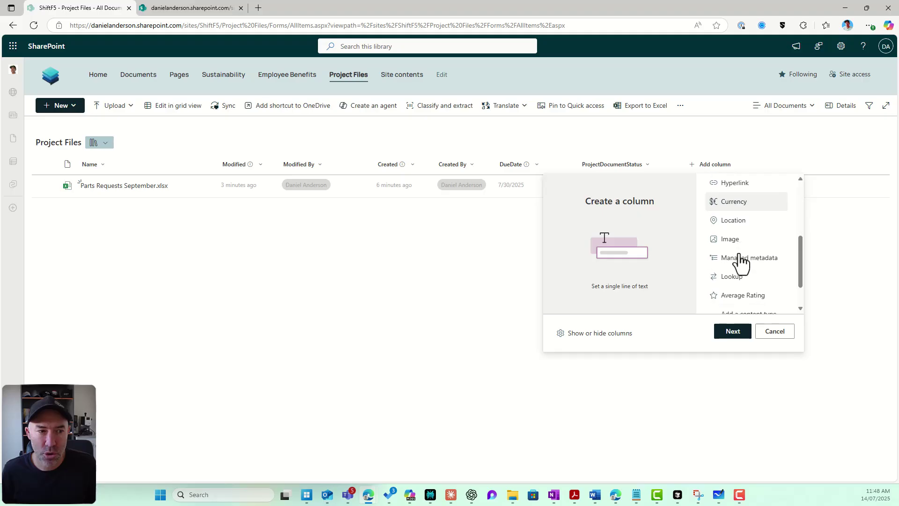
click(738, 261)
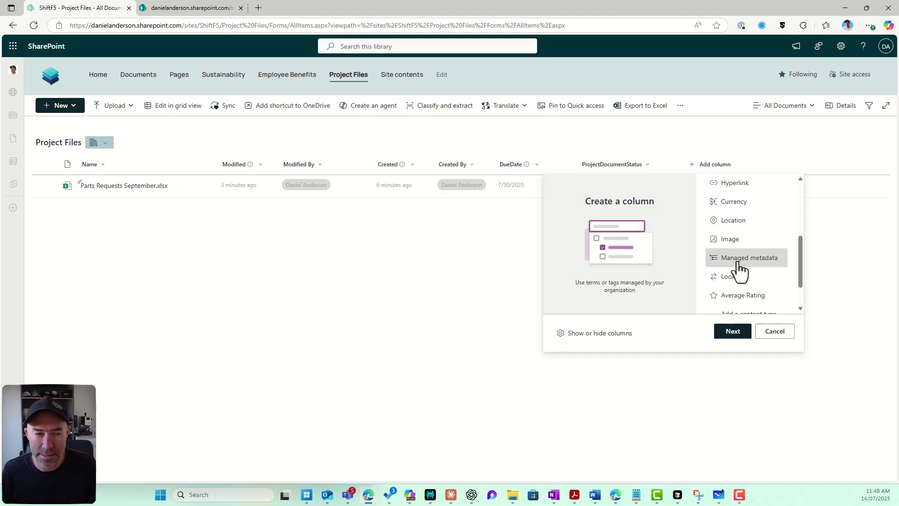
click(731, 332)
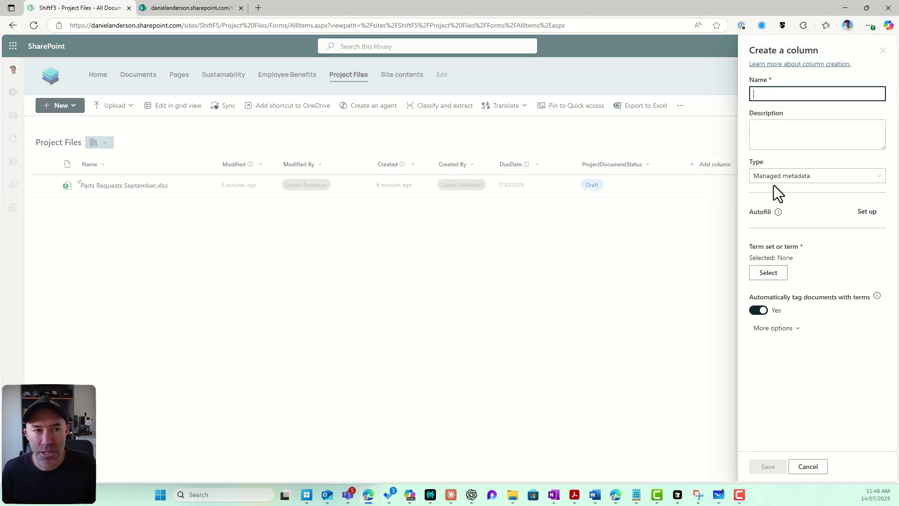
Link the new column to the Document Types term set under ProjectFiles, name it ProjectDocumentType and save it
click(770, 185)
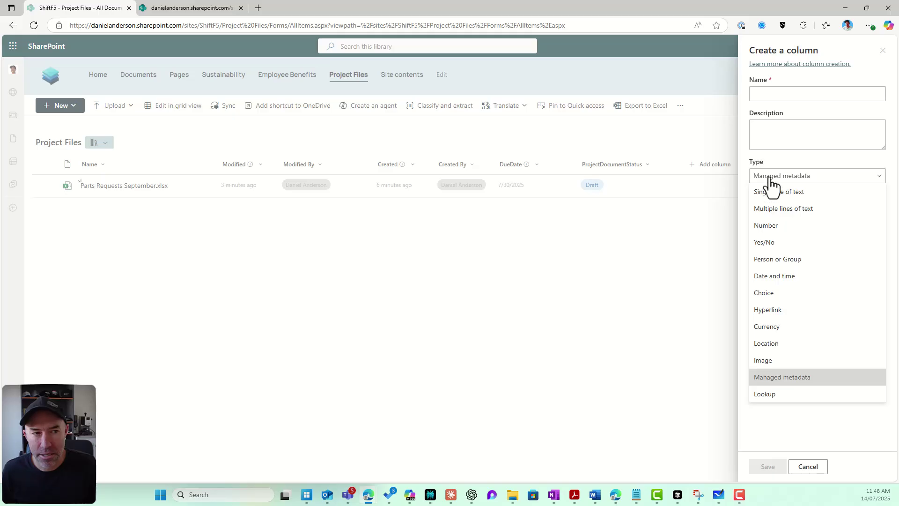
click(769, 185)
click(777, 276)
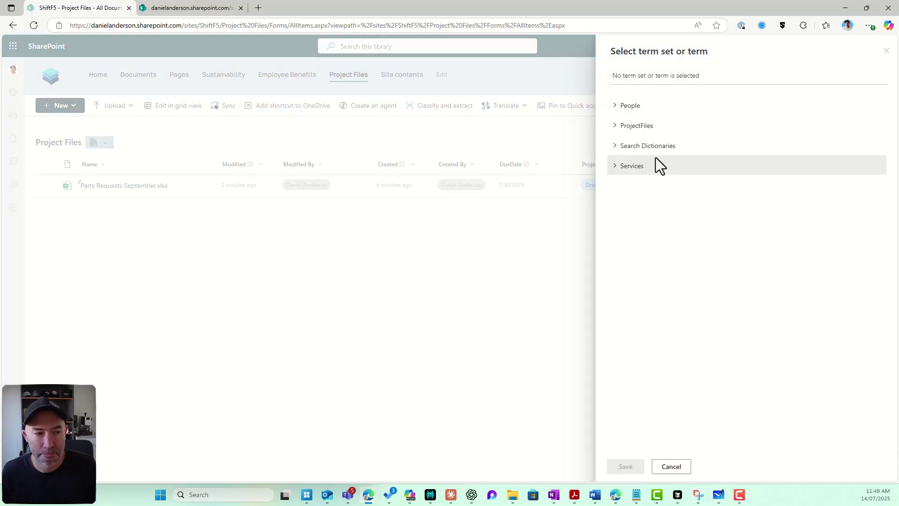
click(615, 127)
click(637, 150)
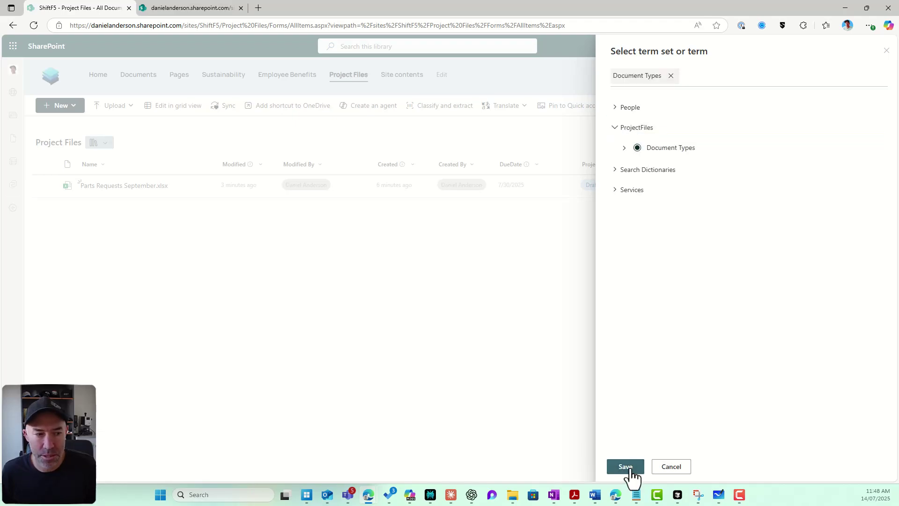
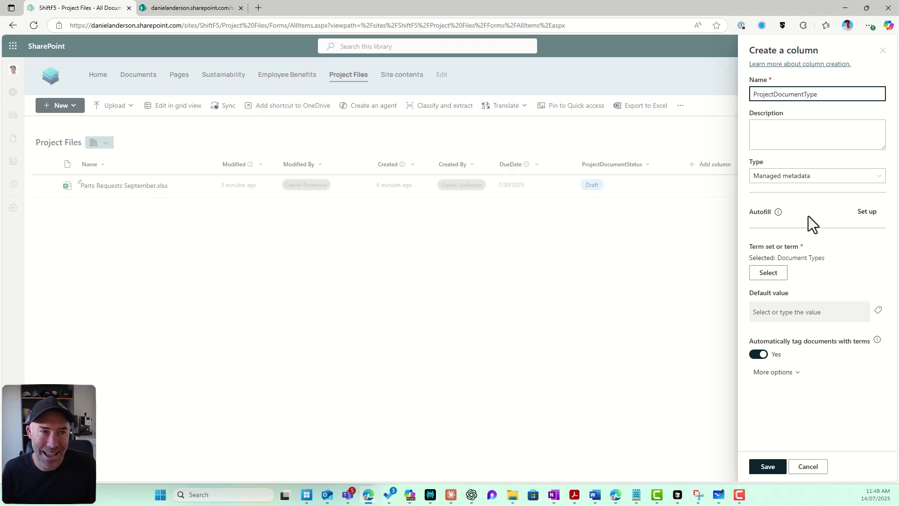
click(768, 466)
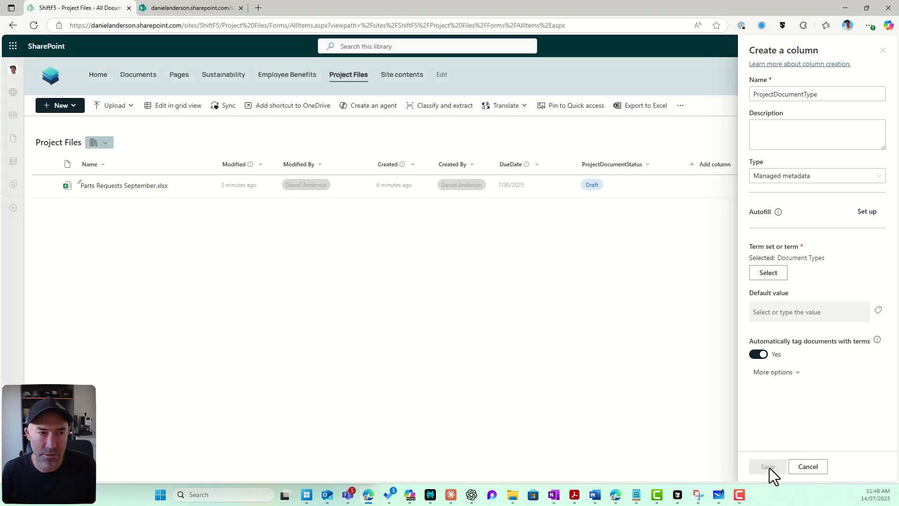
Open the details of Parts Requests September.xlsx and bring up the term picker for ProjectDocumentType
click(49, 185)
click(861, 105)
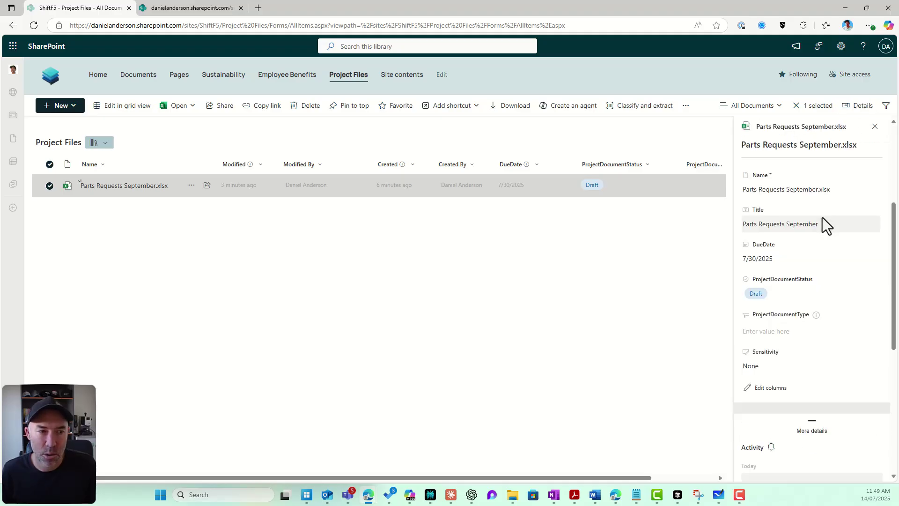
click(817, 330)
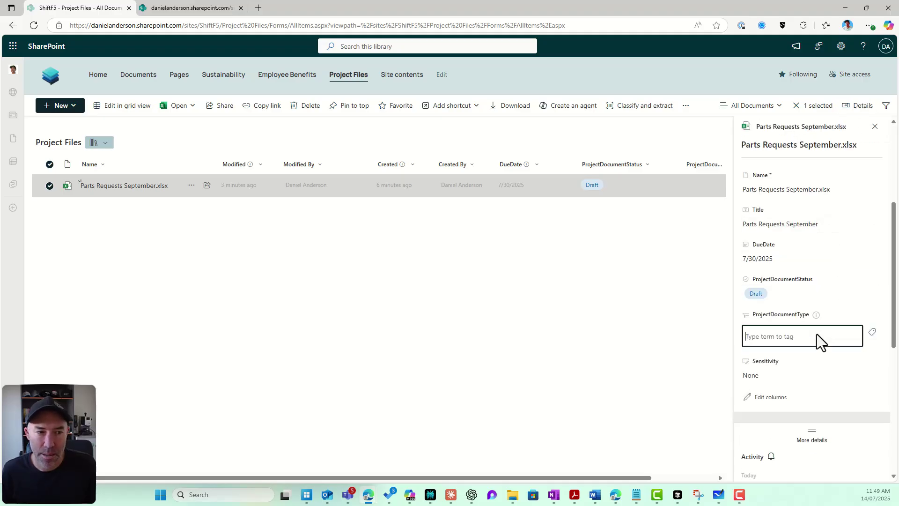
click(872, 333)
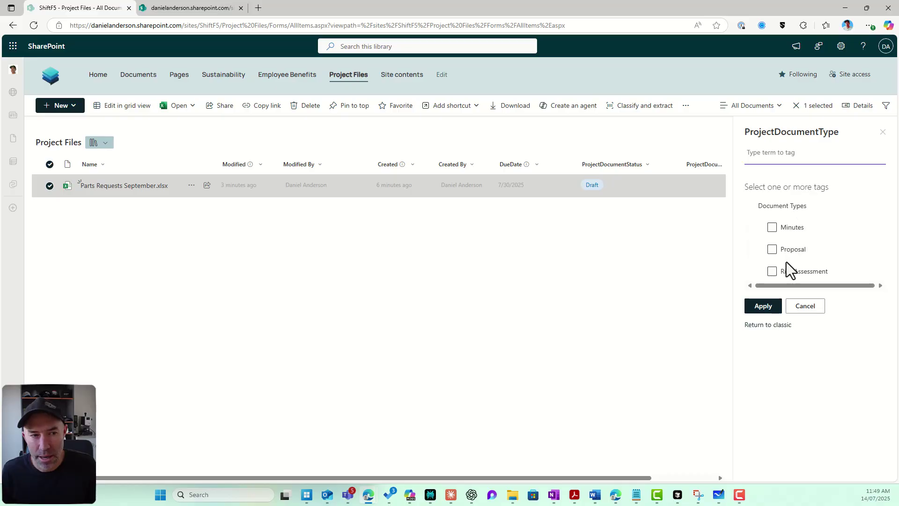
click(773, 227)
click(778, 251)
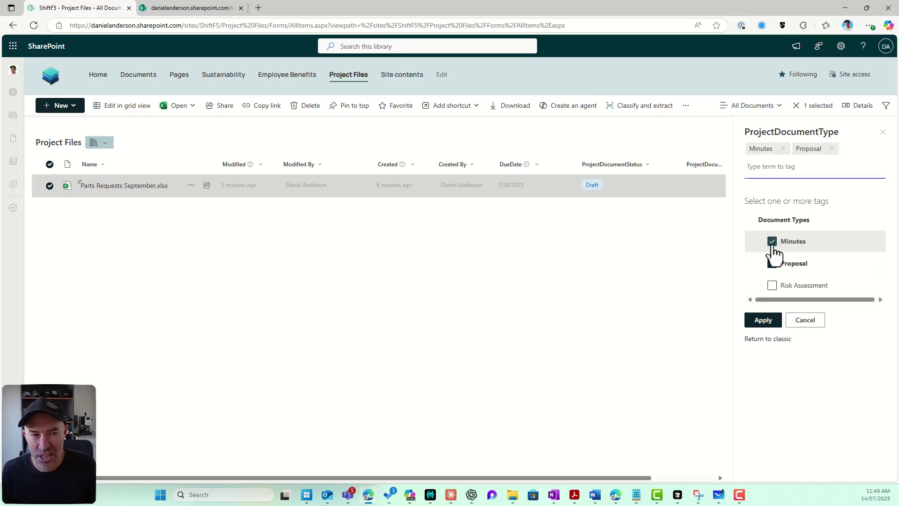
click(772, 263)
click(772, 227)
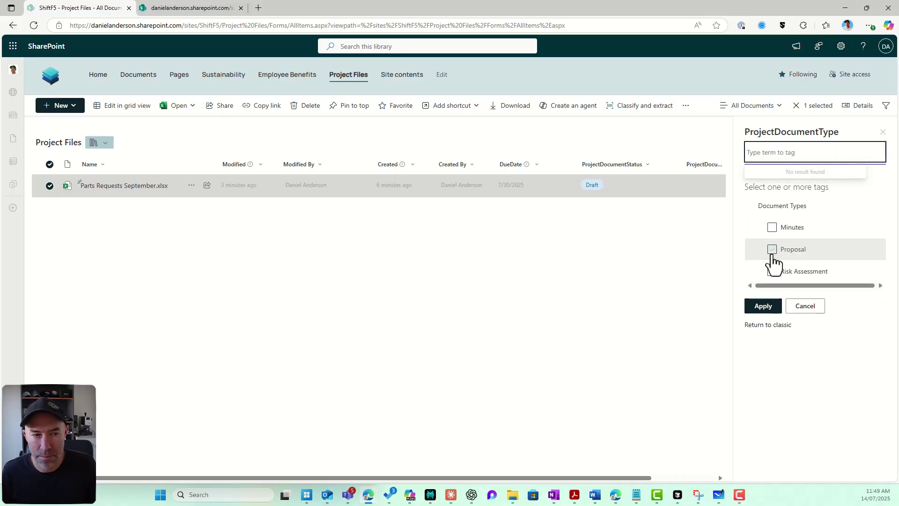
Tag Parts Requests September.xlsx with only the Proposal term as its ProjectDocumentType, save the value and close the file details
click(774, 229)
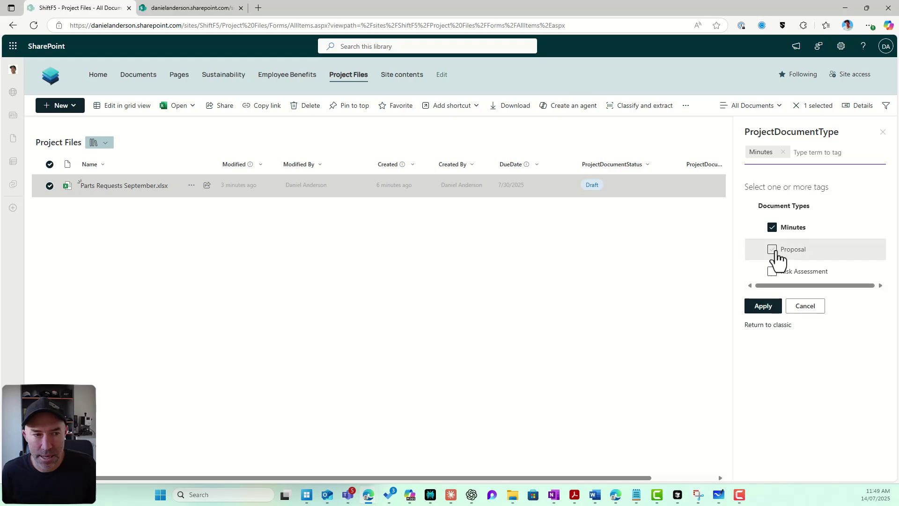
click(773, 251)
click(773, 242)
click(771, 307)
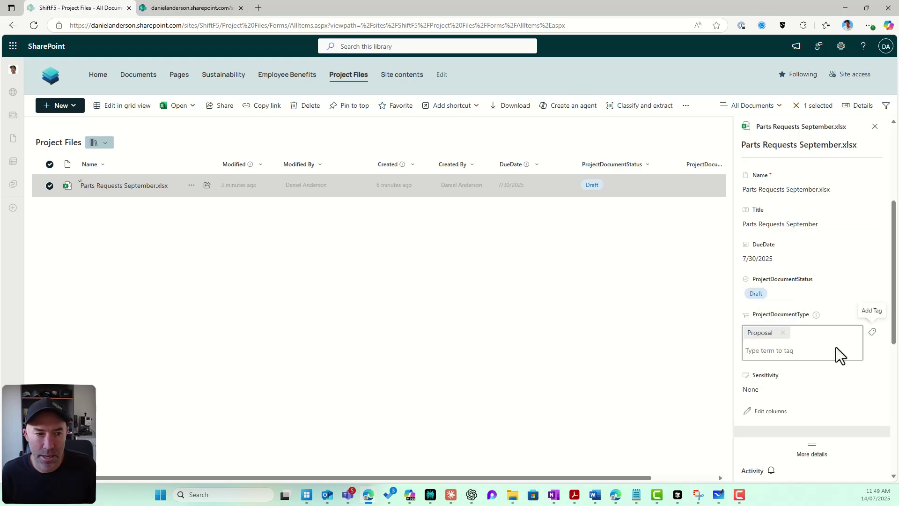
click(869, 288)
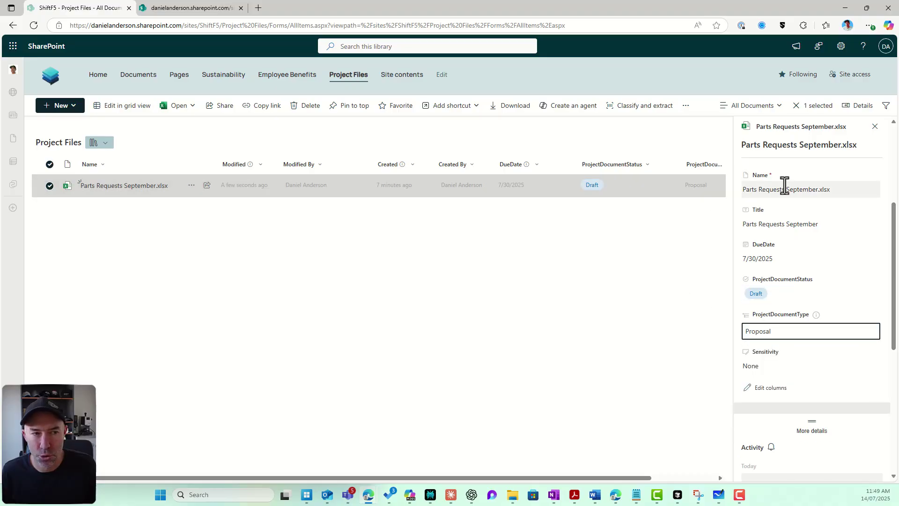
click(875, 126)
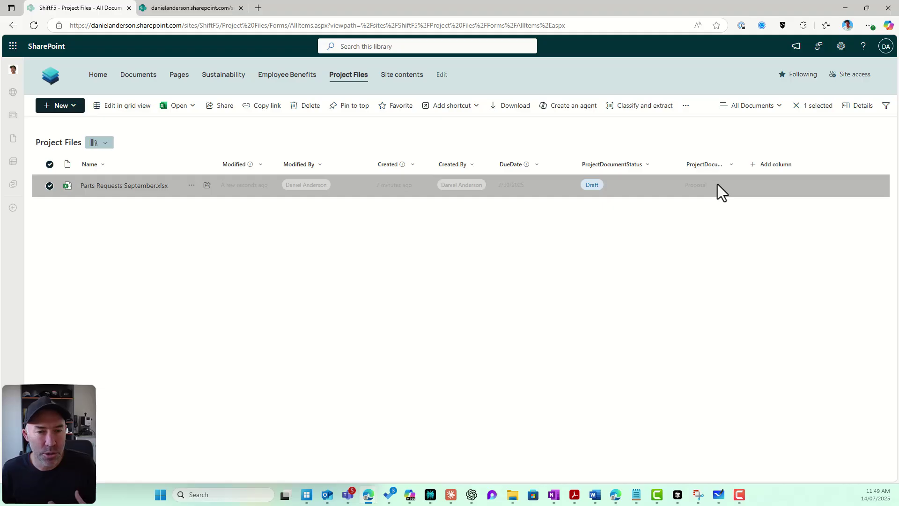
Go through the site settings to the term store and expand the Document Types term set under ProjectFiles
click(841, 46)
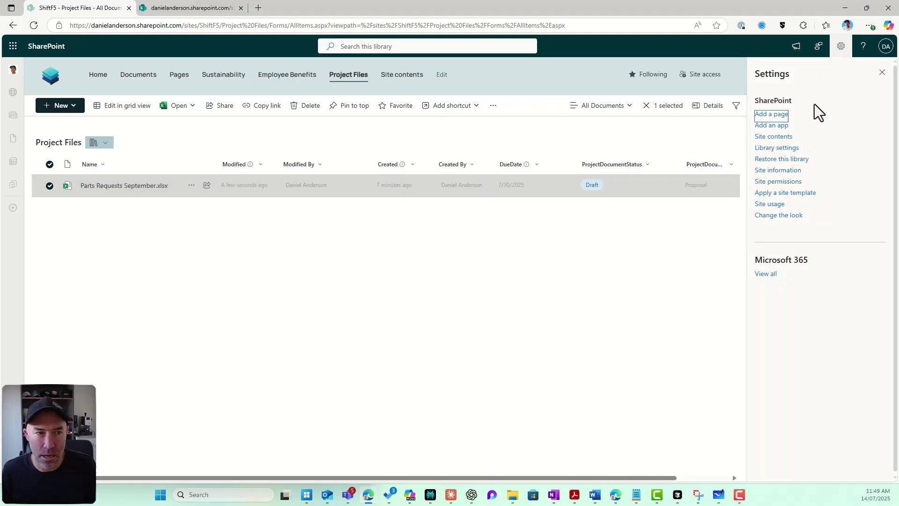
click(779, 170)
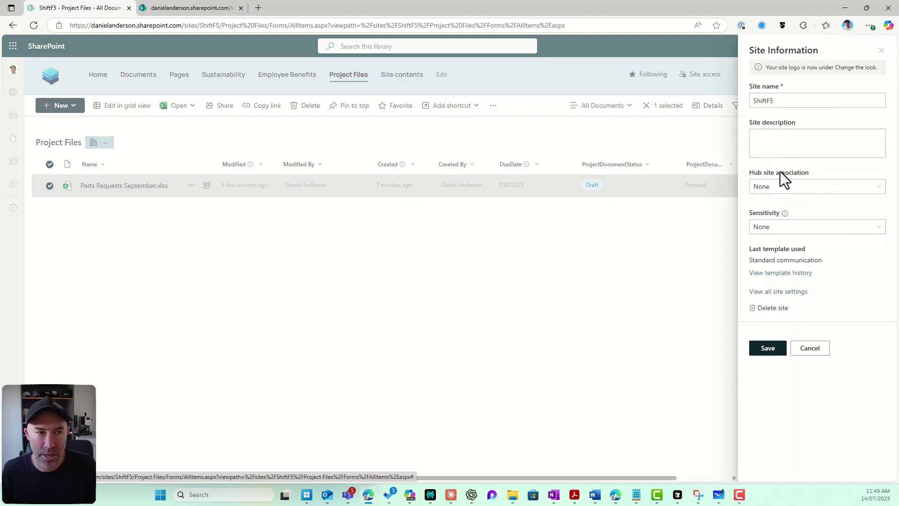
click(781, 291)
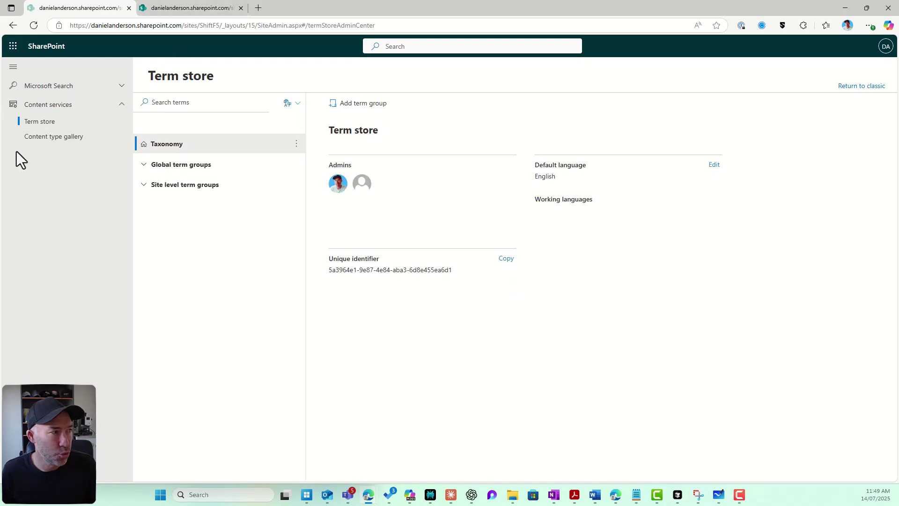
click(142, 184)
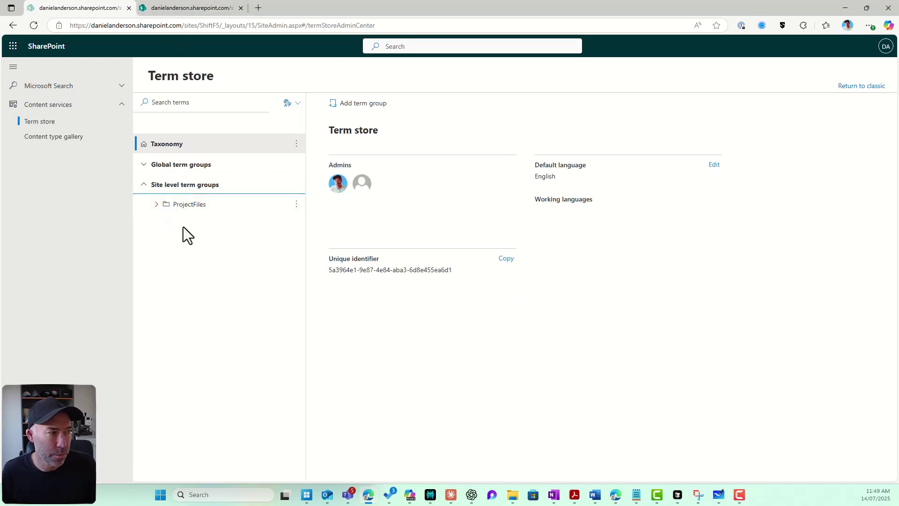
click(156, 204)
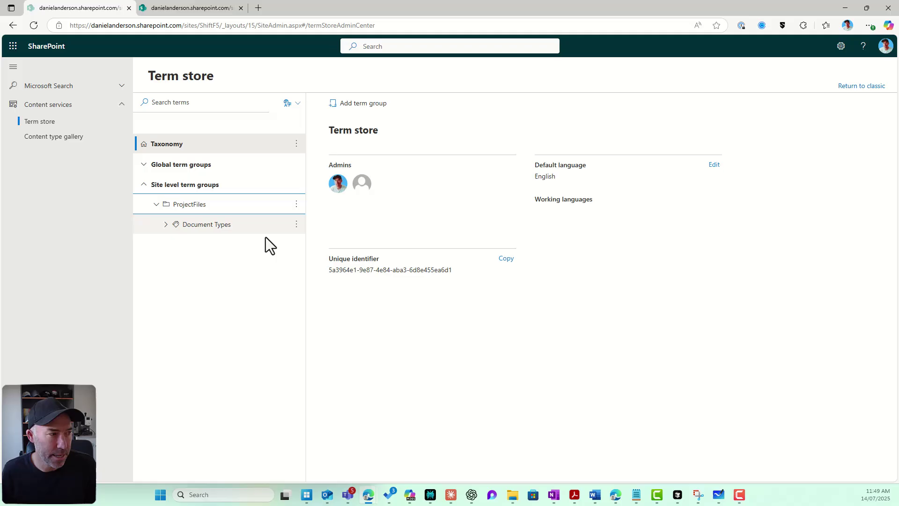
click(296, 225)
click(166, 224)
click(166, 225)
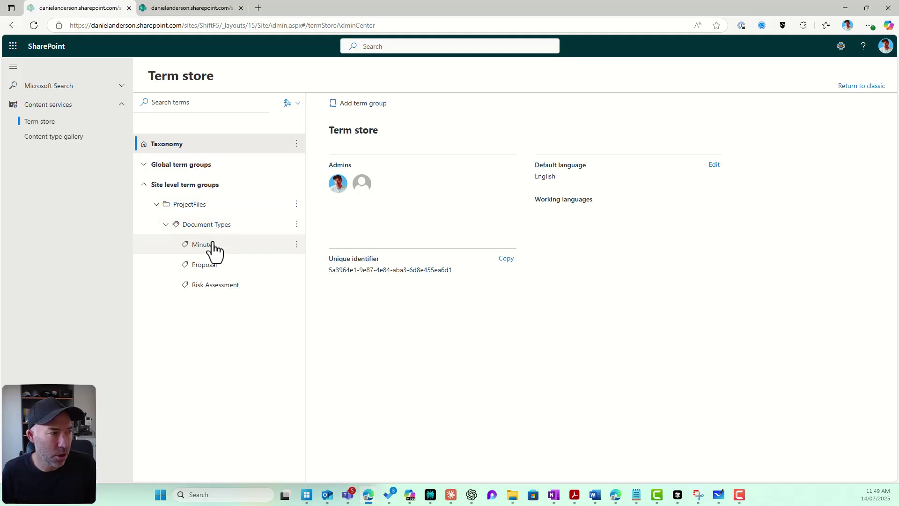
Add the term SOW to the Document Types term set
click(295, 225)
click(303, 239)
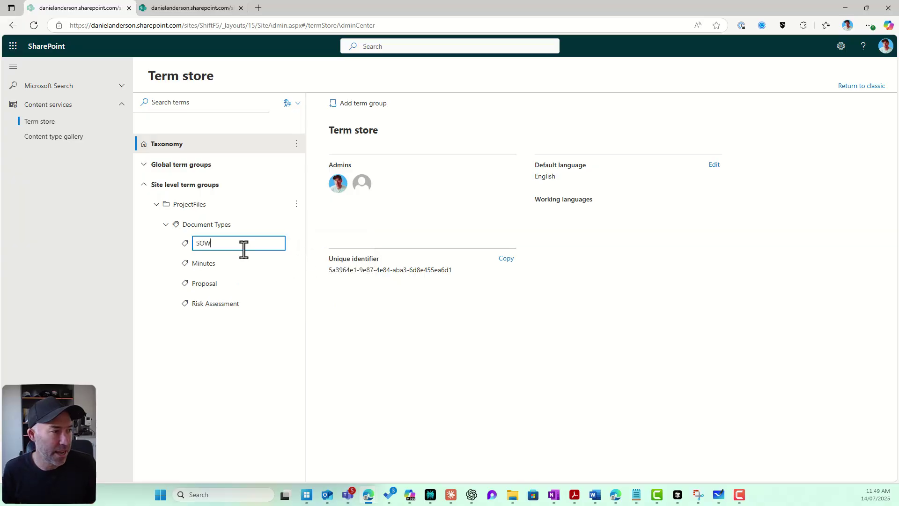
key(Return)
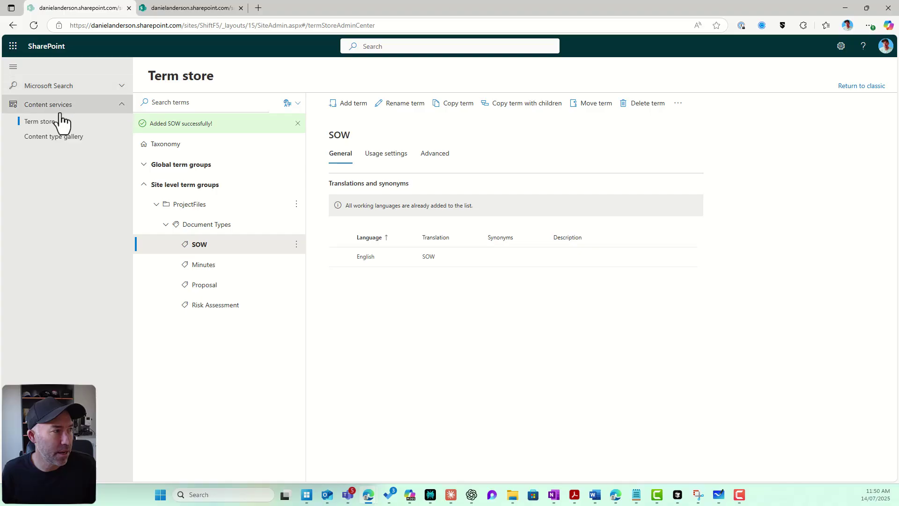
Return to the Project Files library and open the details of Parts Requests September.xlsx
click(13, 26)
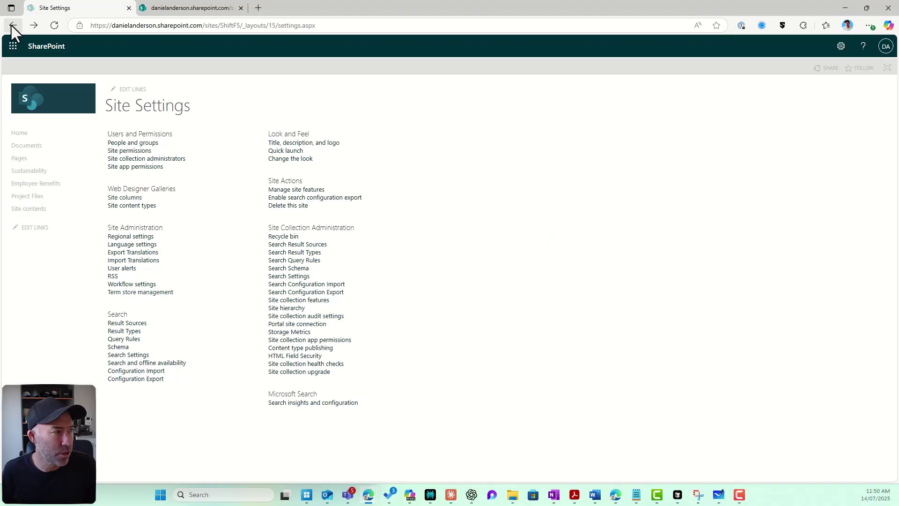
click(28, 196)
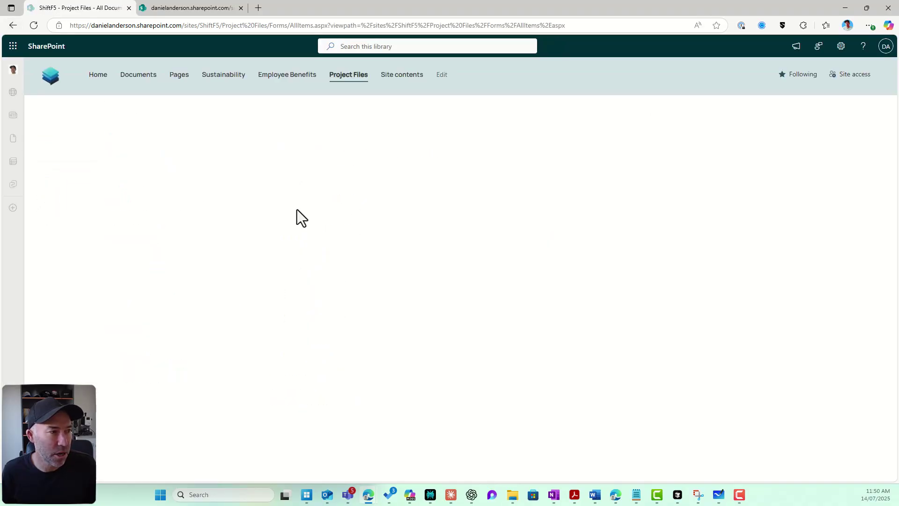
click(49, 185)
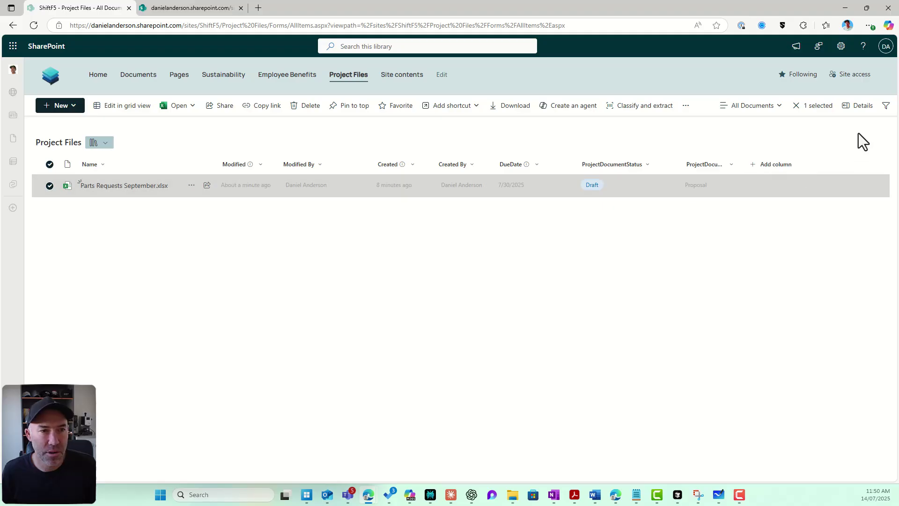
click(859, 106)
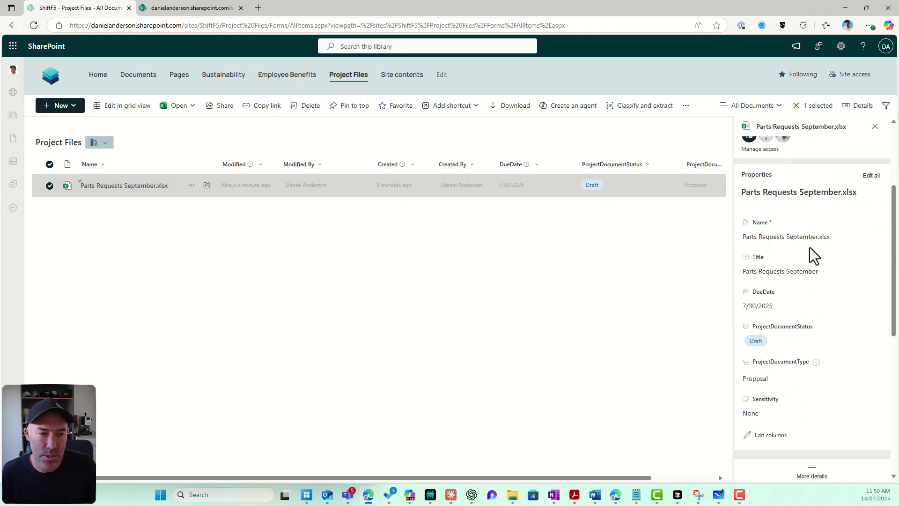
Replace the Proposal term with SOW in the file's ProjectDocumentType property
scroll(810, 248, down, 1)
click(787, 334)
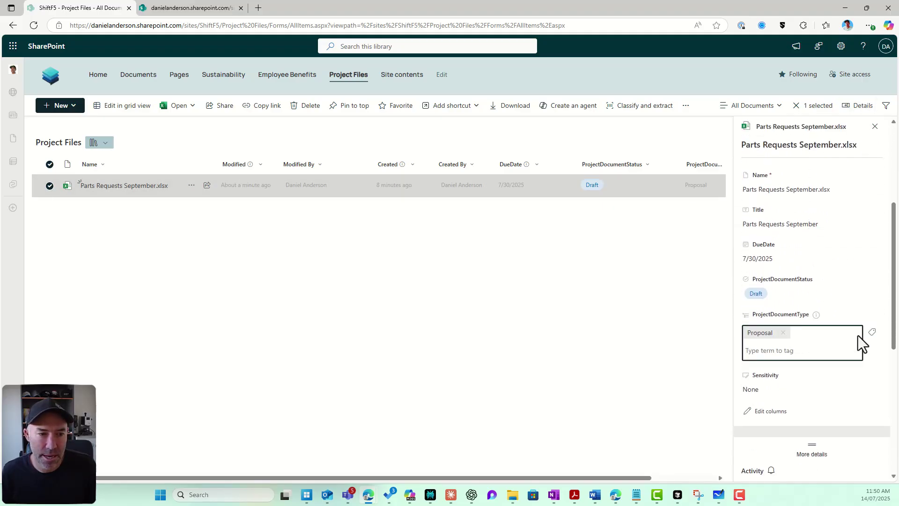
click(872, 332)
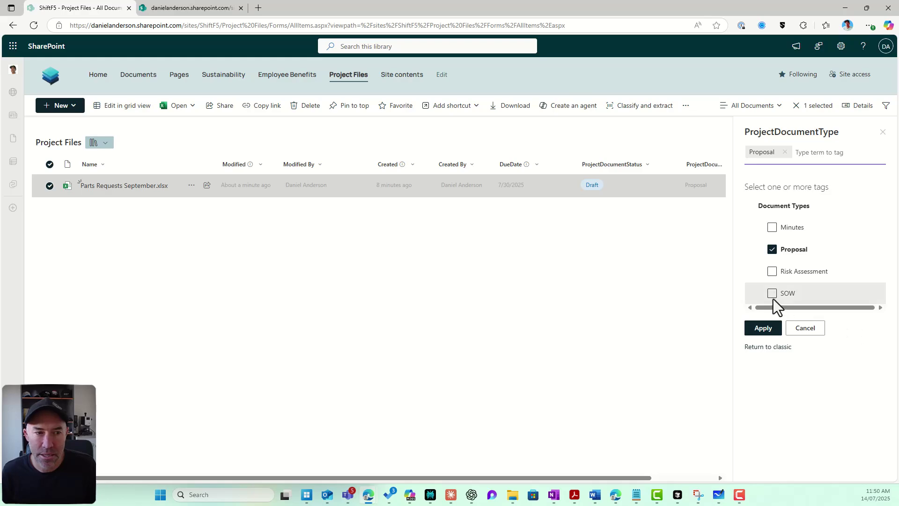
click(772, 250)
click(772, 294)
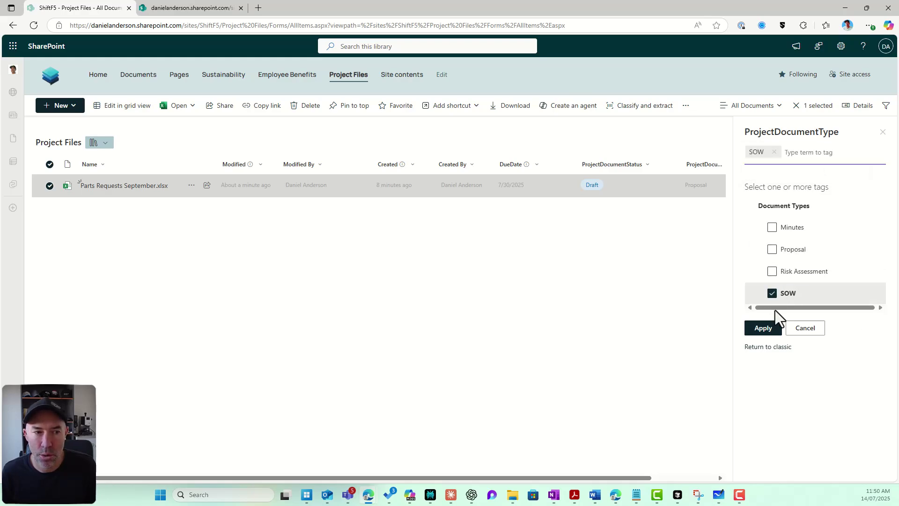
click(763, 328)
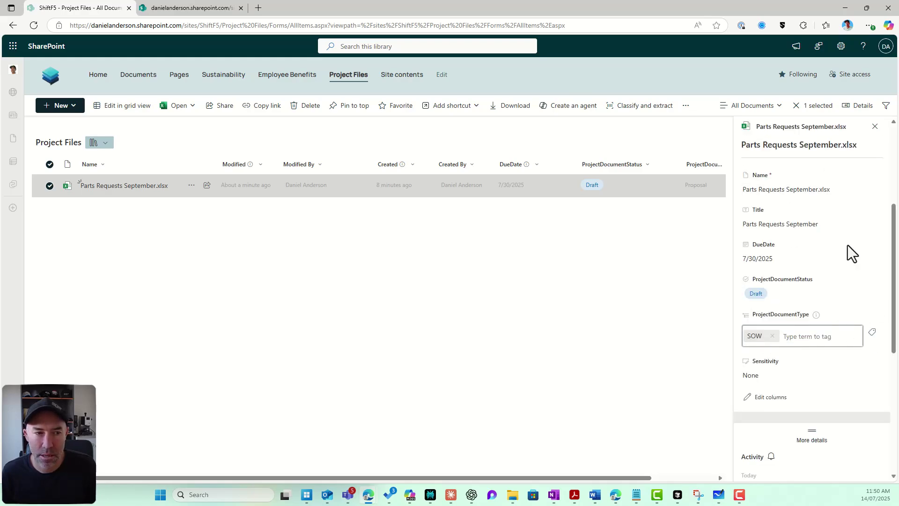